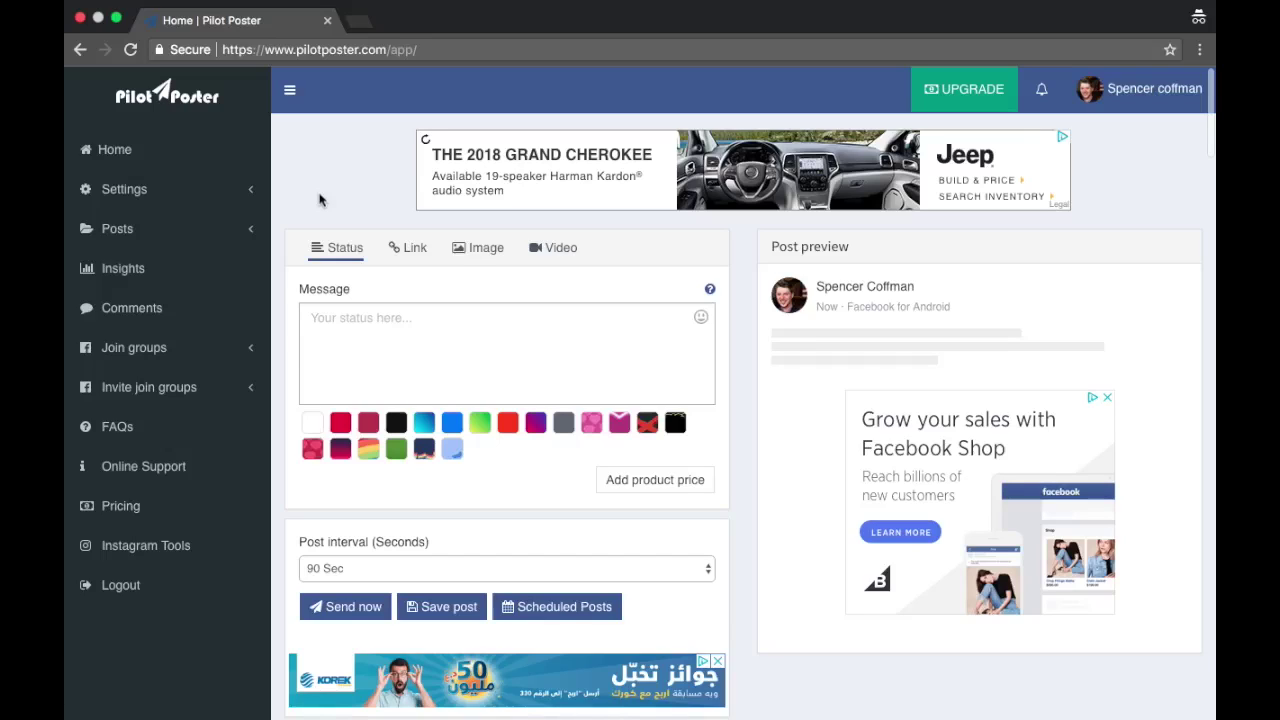
Step: Open the page for searching and adding groups to join, and the page for adding a new invite-join-groups schedule
{"action": "left_click", "coordinate": [122, 357]}
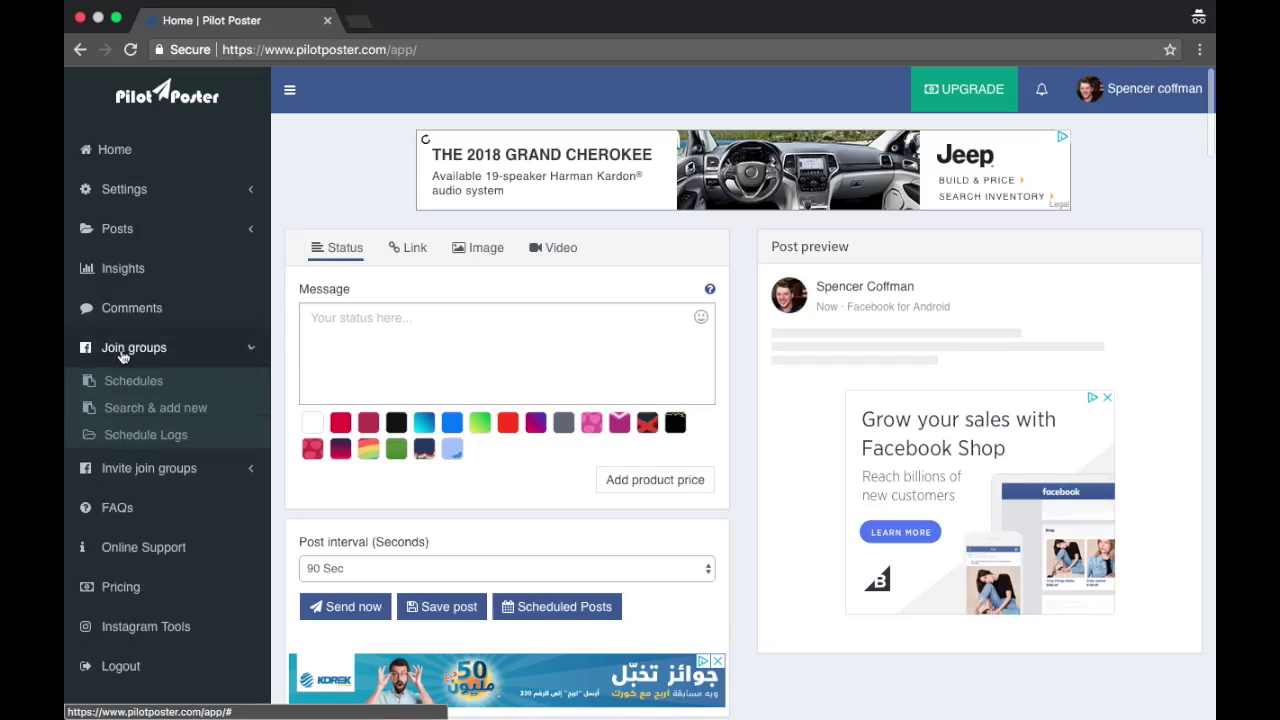
{"action": "left_click", "coordinate": [155, 409]}
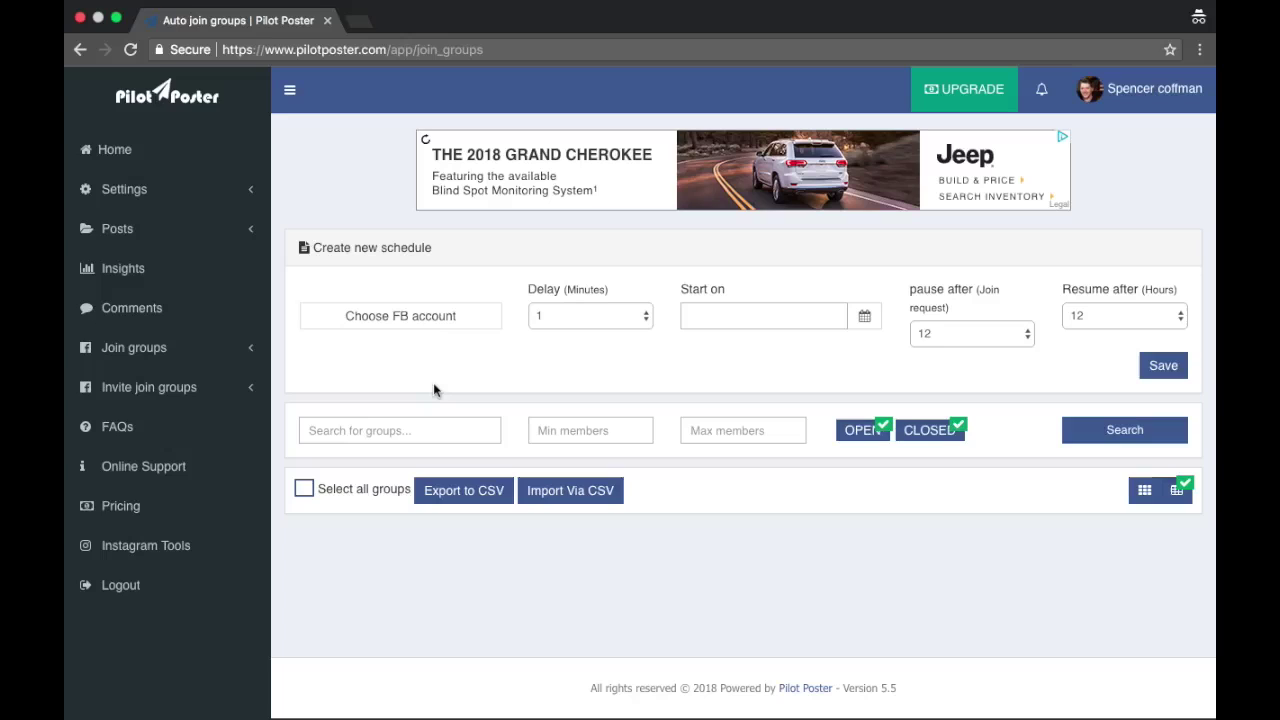
{"action": "left_click", "coordinate": [172, 394]}
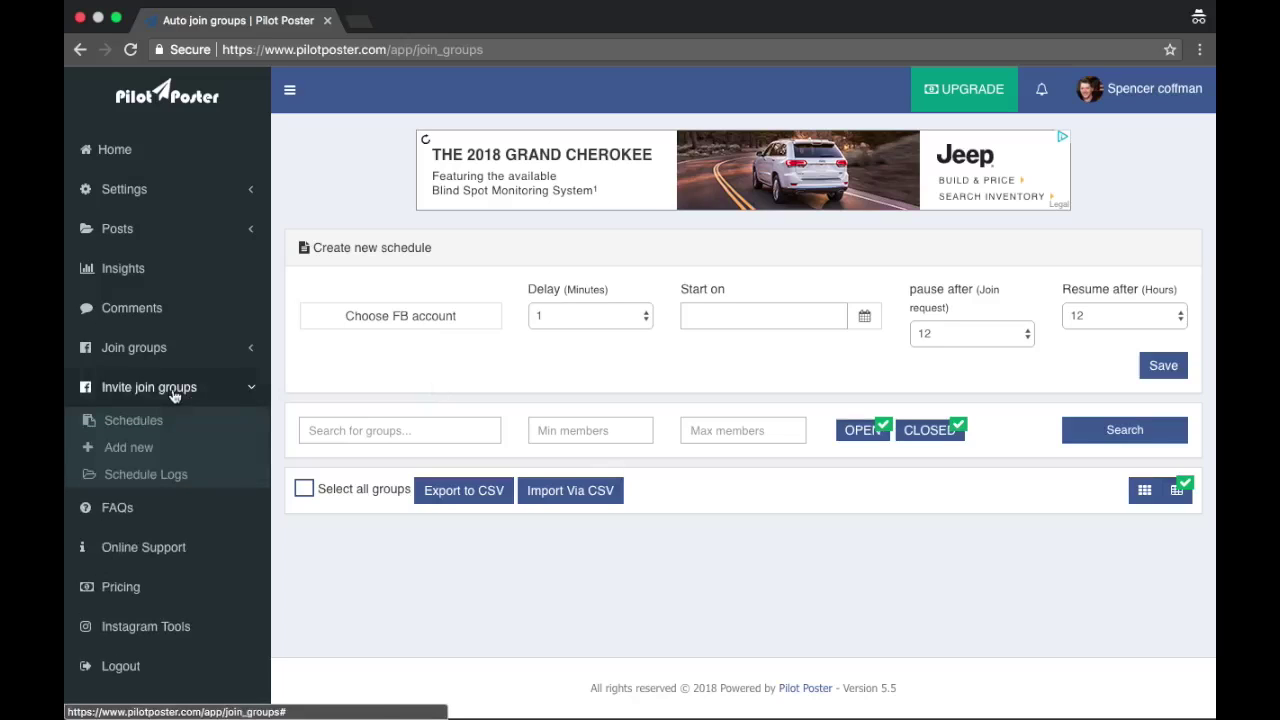
{"action": "left_click", "coordinate": [128, 450]}
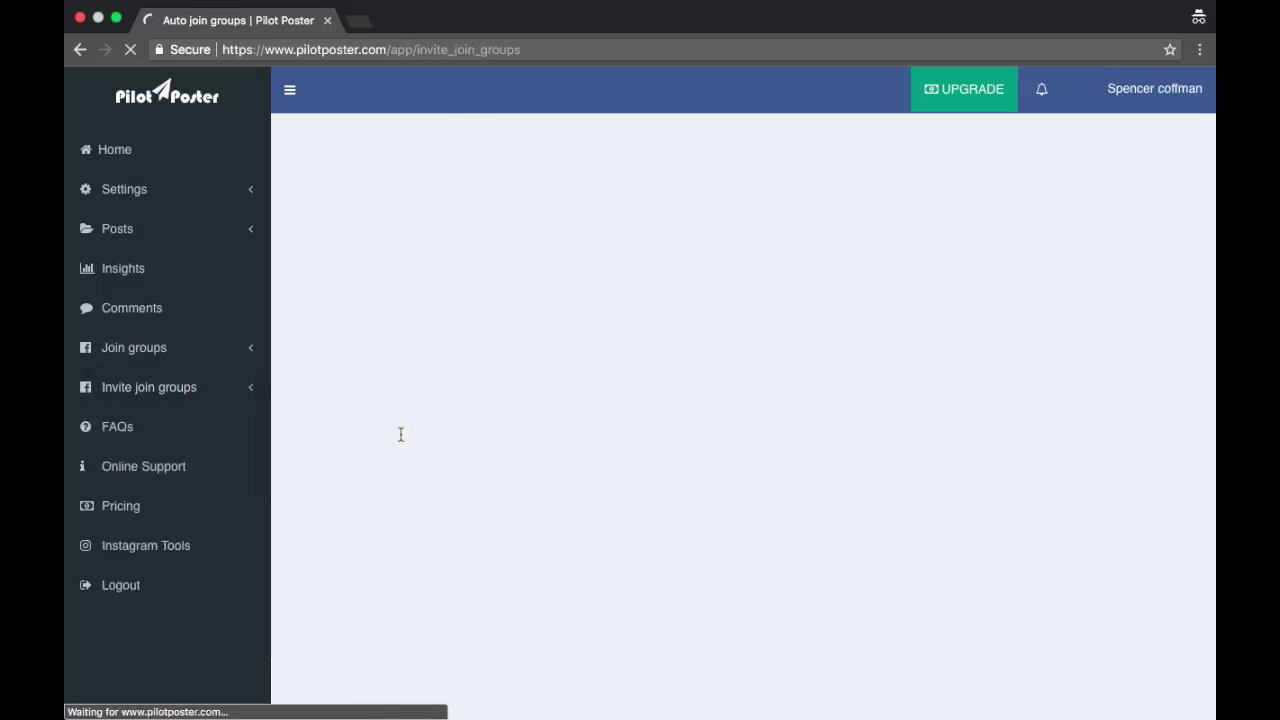
{"action": "scroll", "coordinate": [436, 500], "scroll_direction": "down", "scroll_amount": 10}
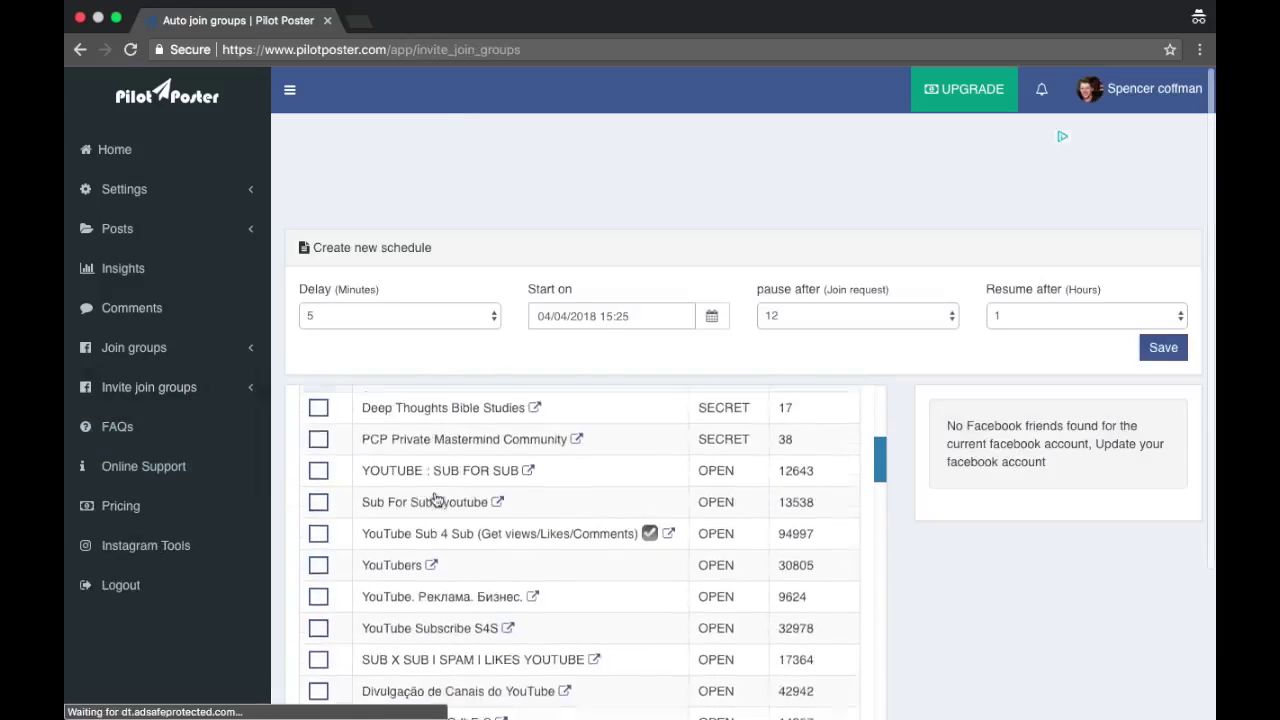
{"action": "scroll", "coordinate": [436, 500], "scroll_direction": "up", "scroll_amount": 15}
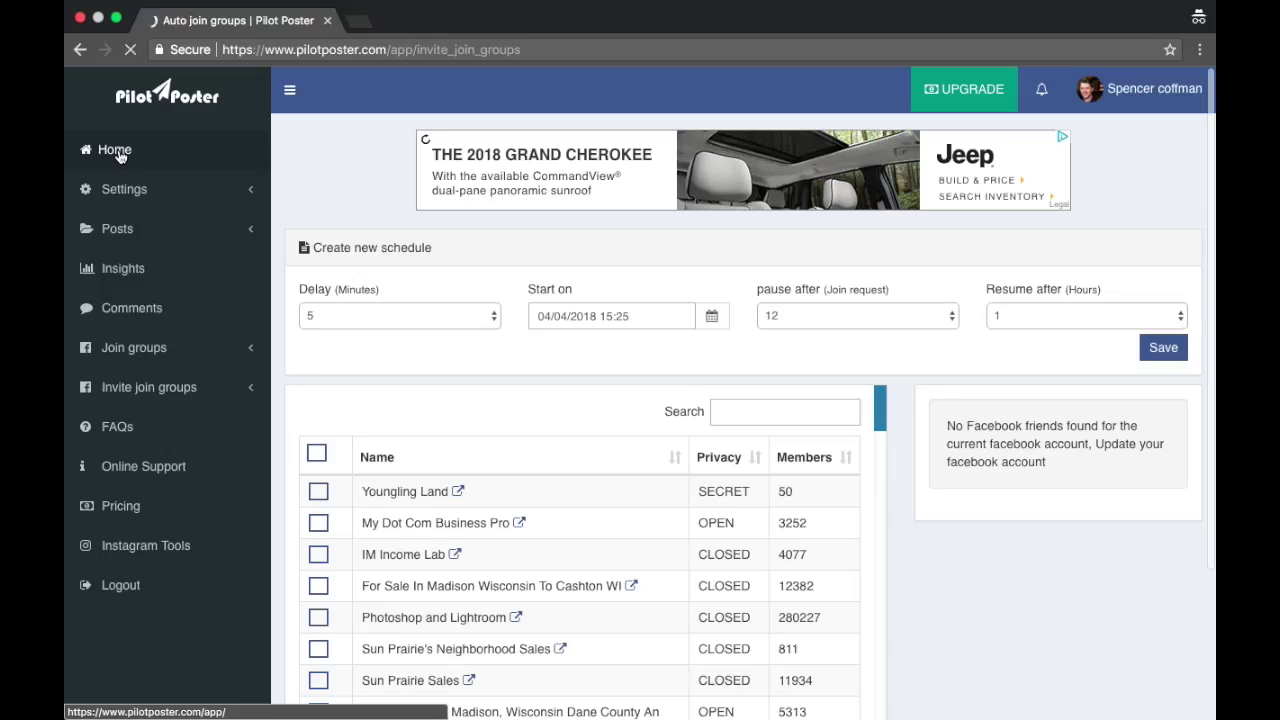
Step: Return to the home page and hide pages from the node list, leaving groups shown
{"action": "left_click", "coordinate": [115, 150]}
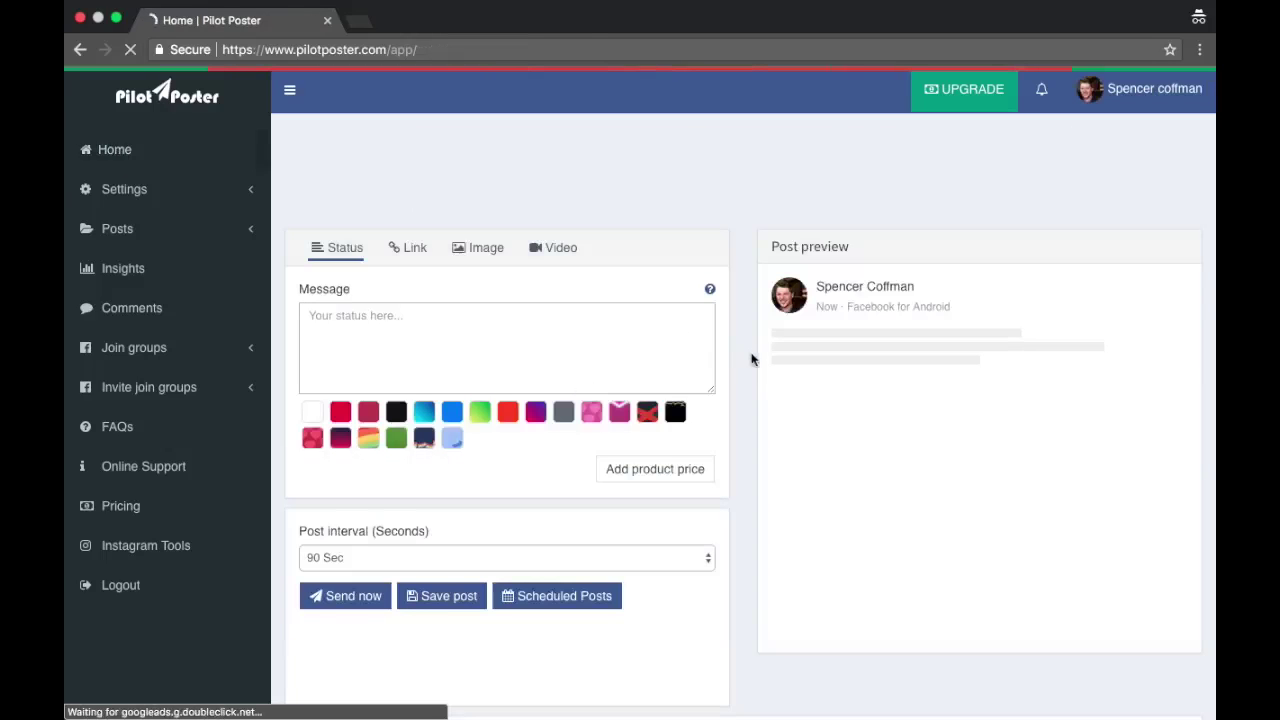
{"action": "scroll", "coordinate": [742, 379], "scroll_direction": "down", "scroll_amount": 3}
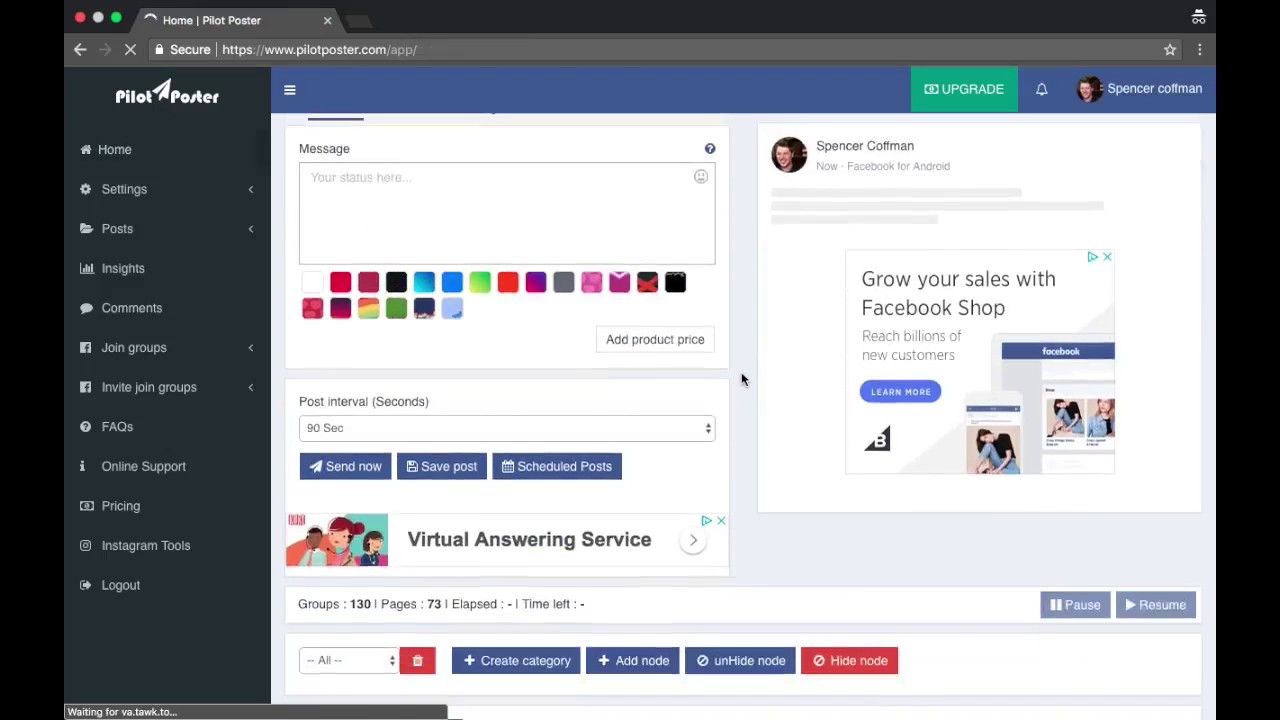
{"action": "scroll", "coordinate": [742, 379], "scroll_direction": "up", "scroll_amount": 3}
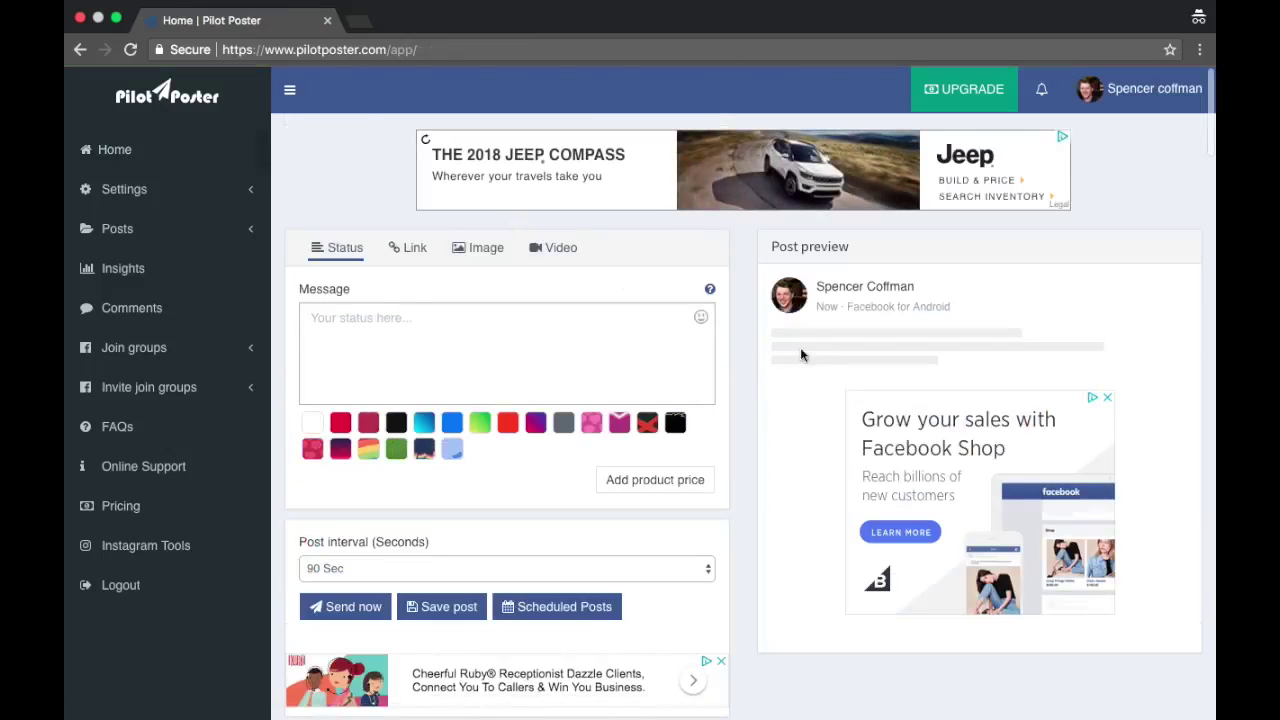
{"action": "scroll", "coordinate": [731, 350], "scroll_direction": "down", "scroll_amount": 9}
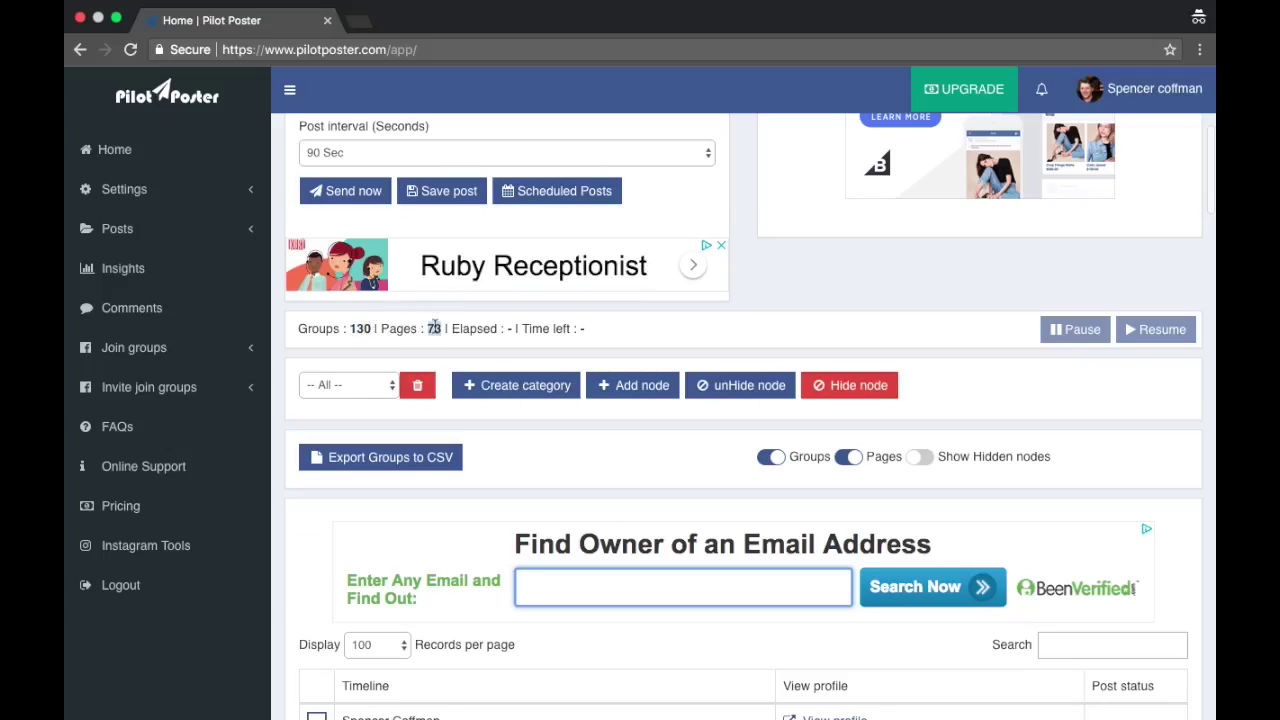
{"action": "scroll", "coordinate": [755, 328], "scroll_direction": "down", "scroll_amount": 6}
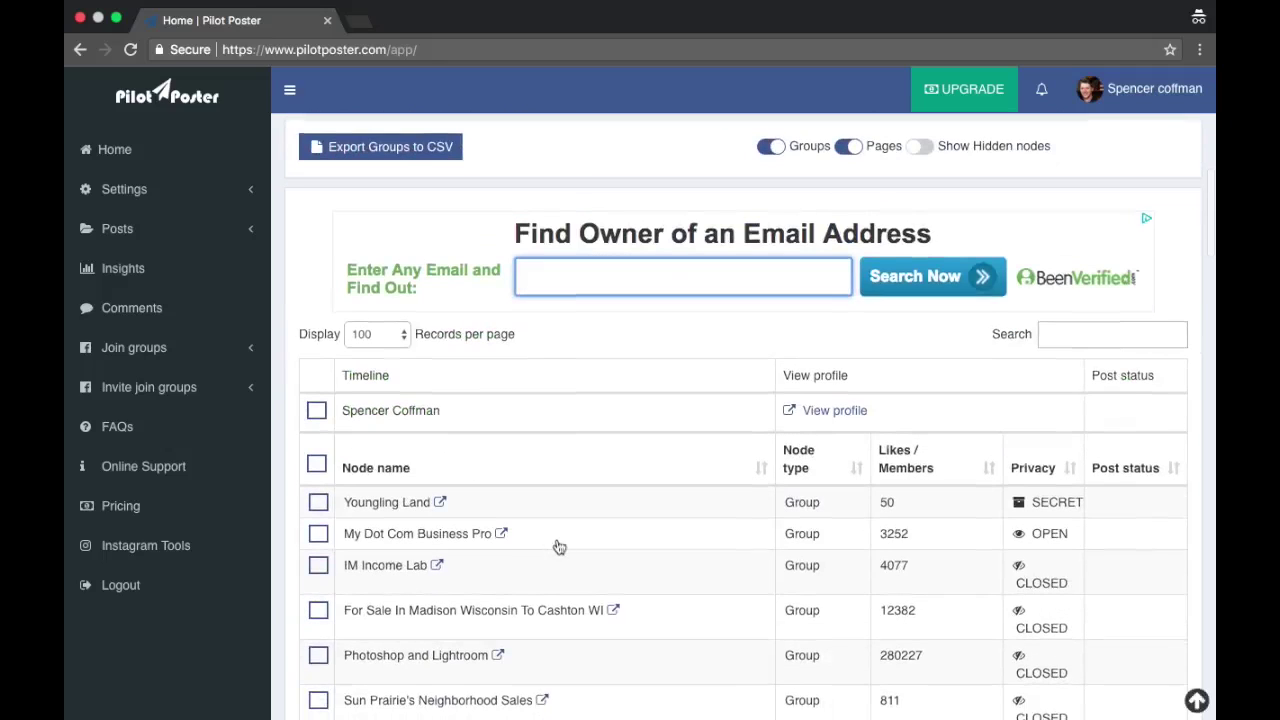
{"action": "scroll", "coordinate": [810, 197], "scroll_direction": "up", "scroll_amount": 4}
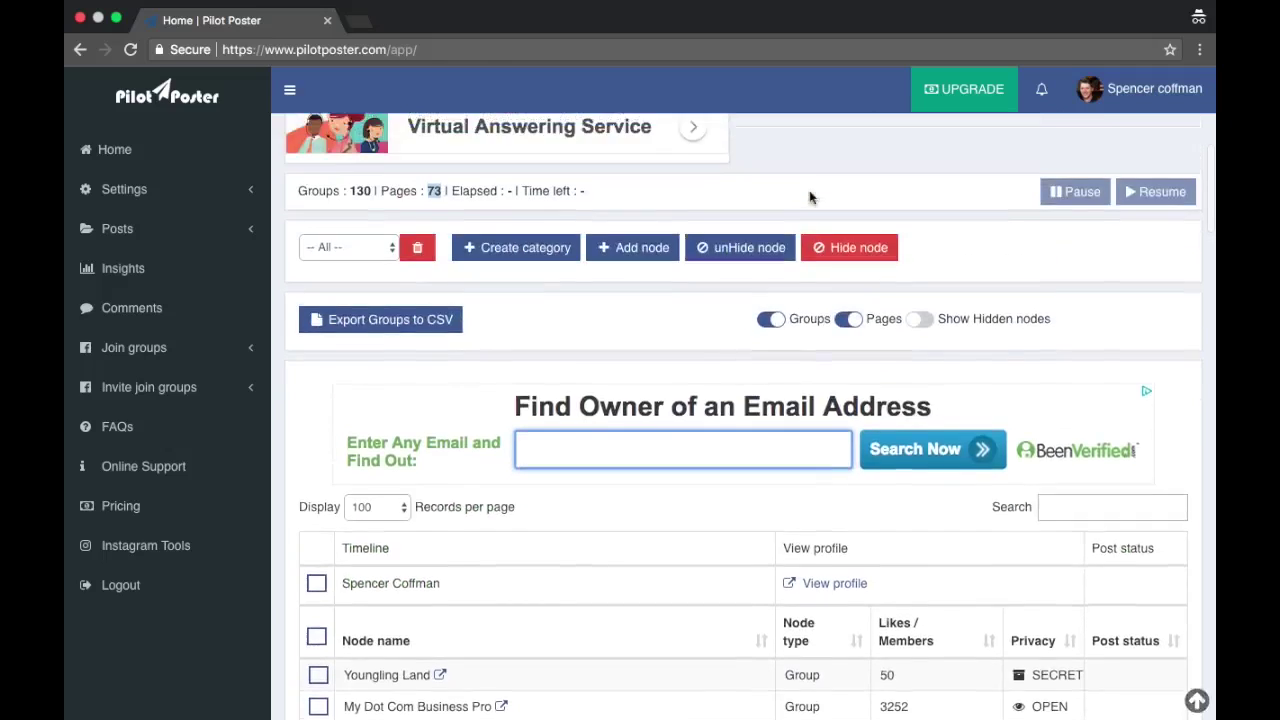
{"action": "left_click", "coordinate": [847, 322]}
{"action": "scroll", "coordinate": [418, 432], "scroll_direction": "down", "scroll_amount": 2}
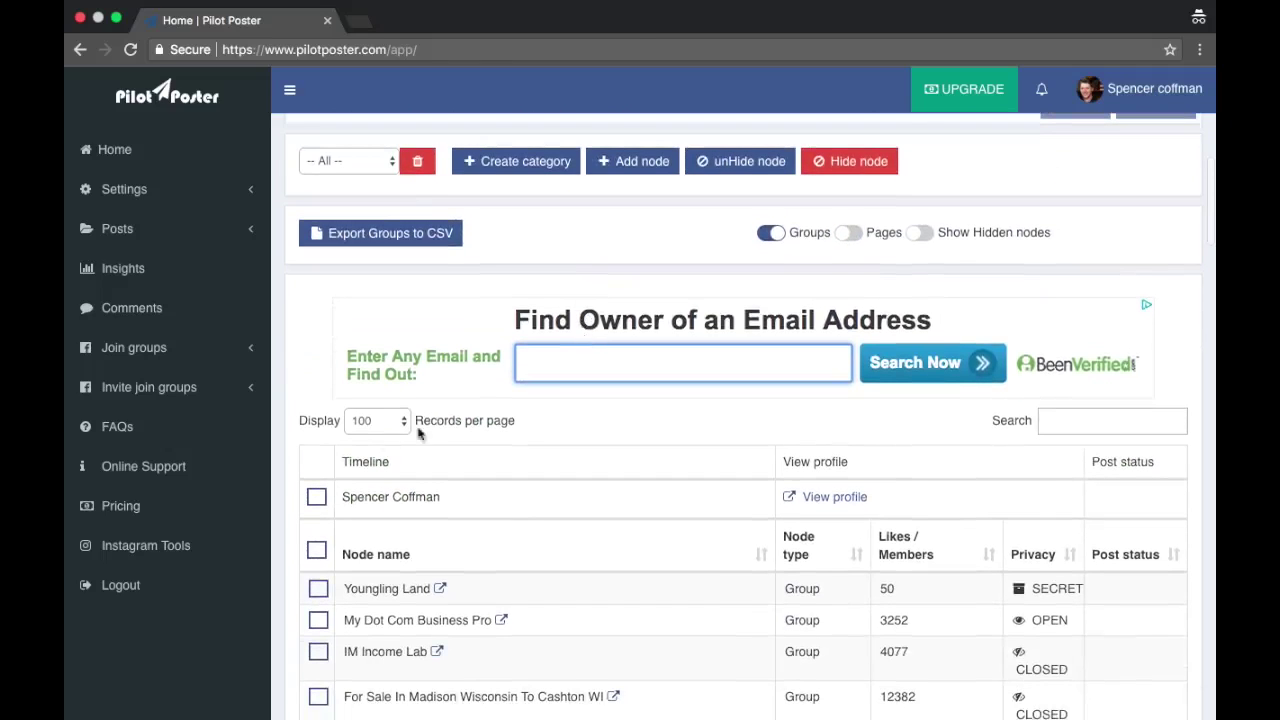
Step: Set the node list to display all records per page
{"action": "left_click", "coordinate": [390, 422]}
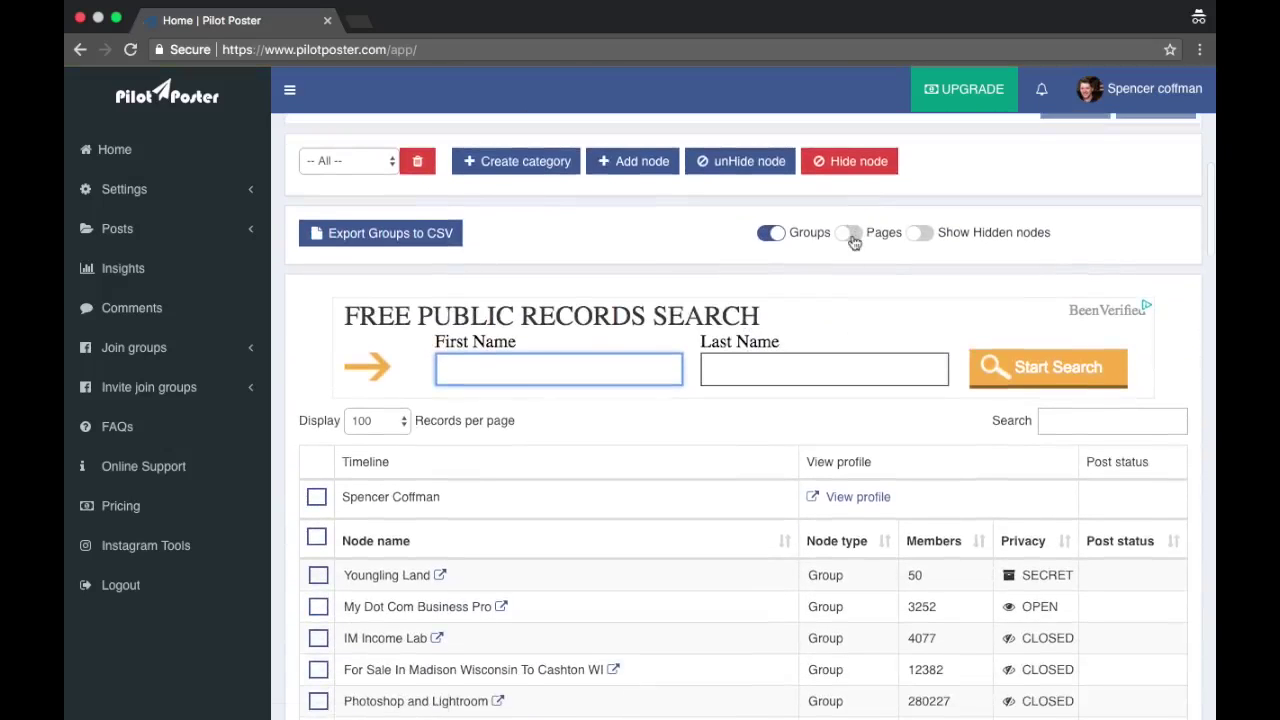
{"action": "scroll", "coordinate": [854, 242], "scroll_direction": "down", "scroll_amount": 3}
{"action": "left_click", "coordinate": [396, 263]}
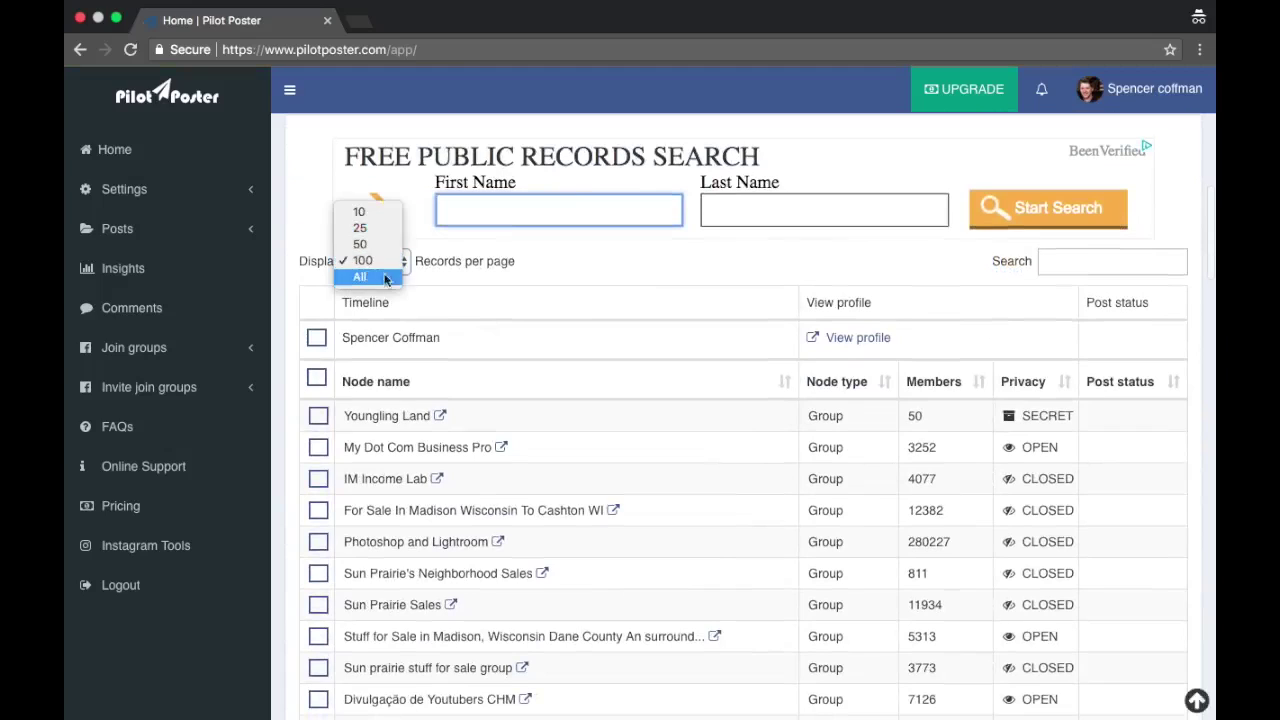
{"action": "left_click", "coordinate": [380, 277]}
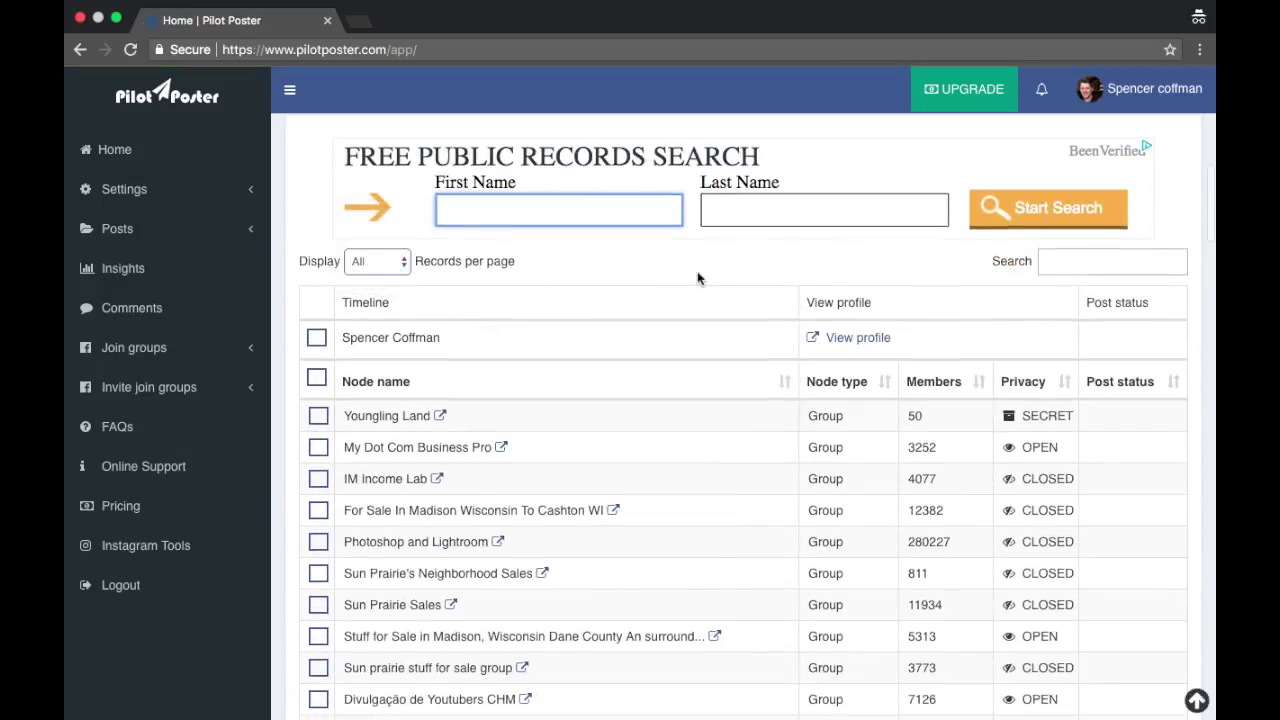
{"action": "scroll", "coordinate": [737, 286], "scroll_direction": "up", "scroll_amount": 8}
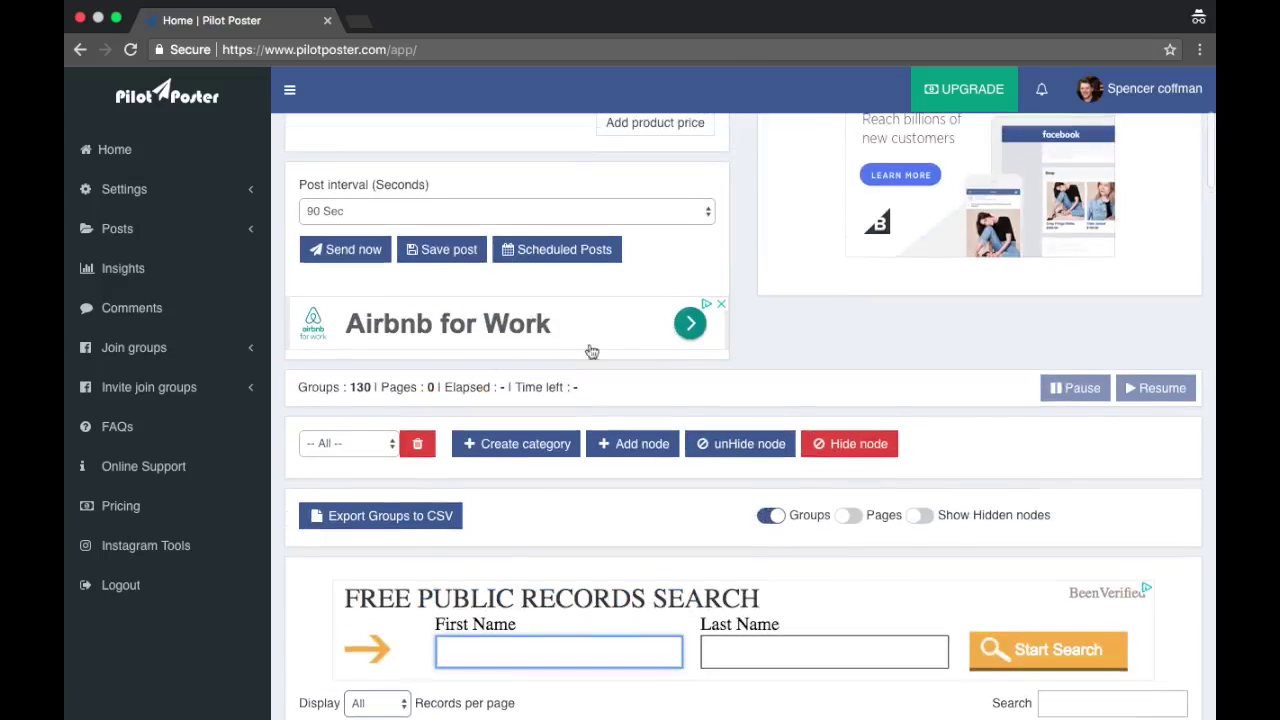
{"action": "scroll", "coordinate": [580, 386], "scroll_direction": "down", "scroll_amount": 3}
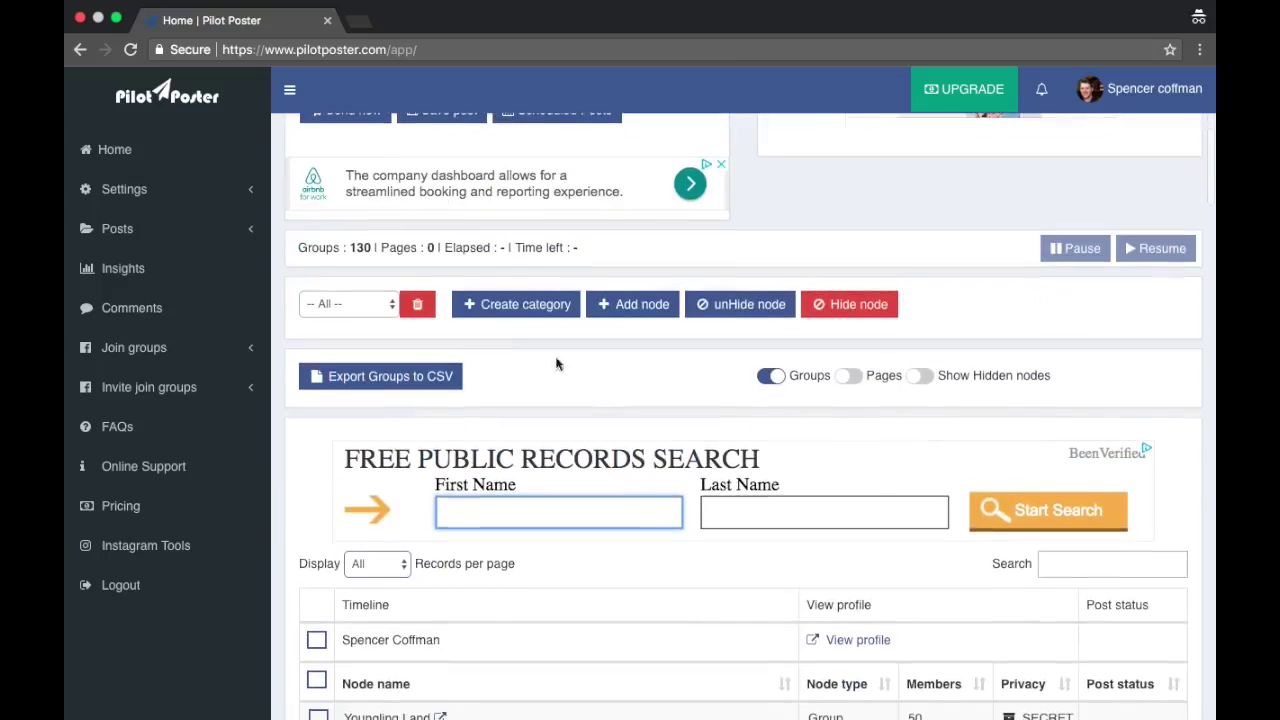
{"action": "left_click", "coordinate": [501, 316]}
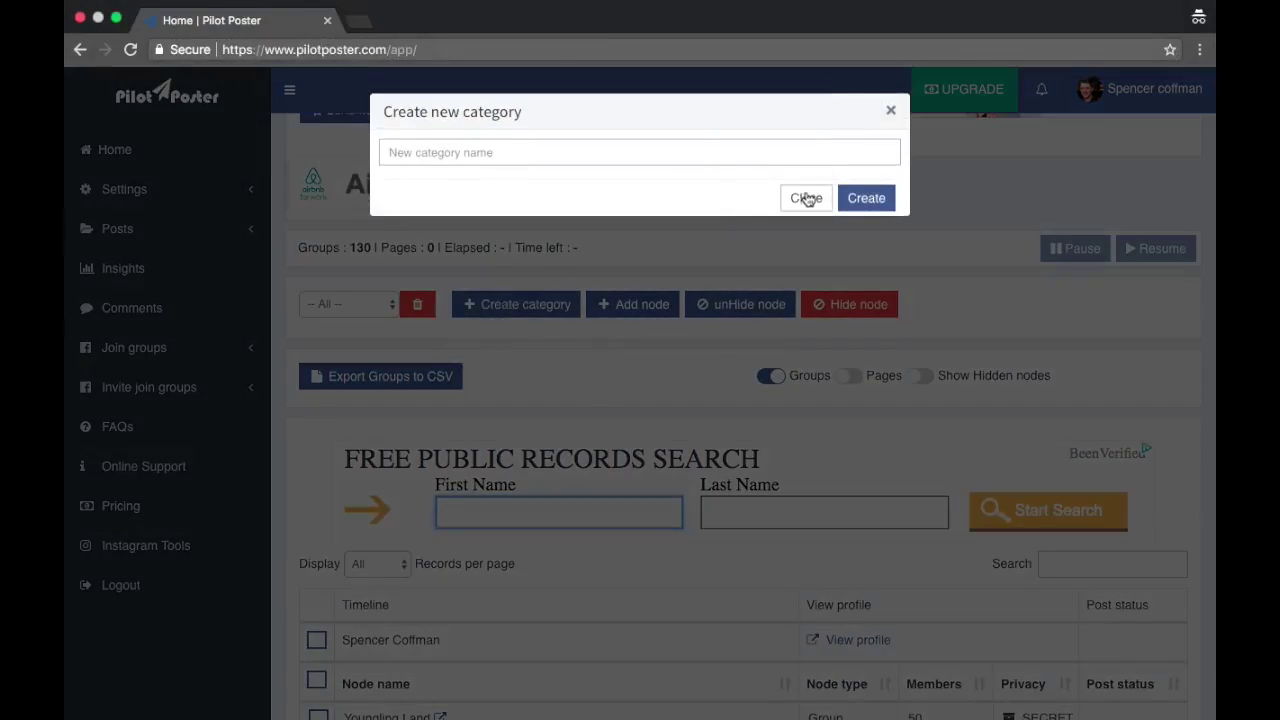
{"action": "left_click", "coordinate": [806, 198]}
Step: Select the groups Divulgação de Youtubers CHM, Share your YouTube videos and YOUTUBE : SUB FOR SUB in the node list
{"action": "scroll", "coordinate": [575, 350], "scroll_direction": "down", "scroll_amount": 5}
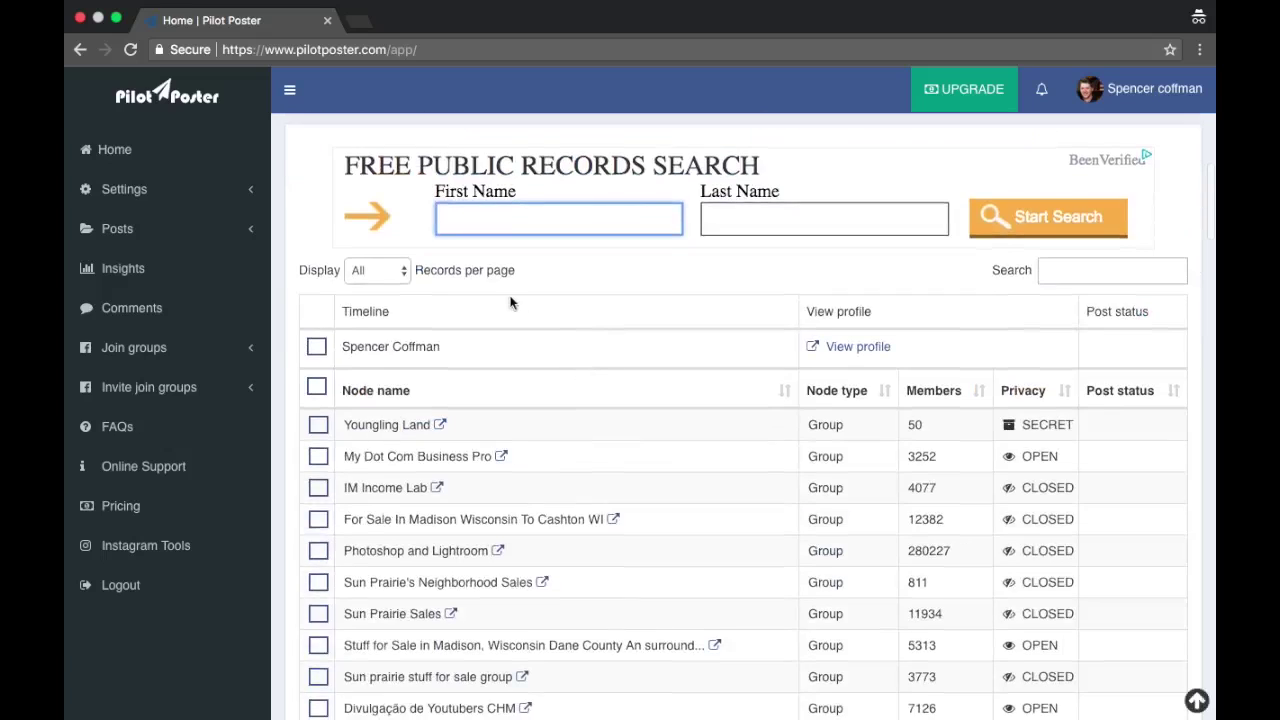
{"action": "scroll", "coordinate": [515, 270], "scroll_direction": "up", "scroll_amount": 4}
{"action": "scroll", "coordinate": [518, 360], "scroll_direction": "down", "scroll_amount": 4}
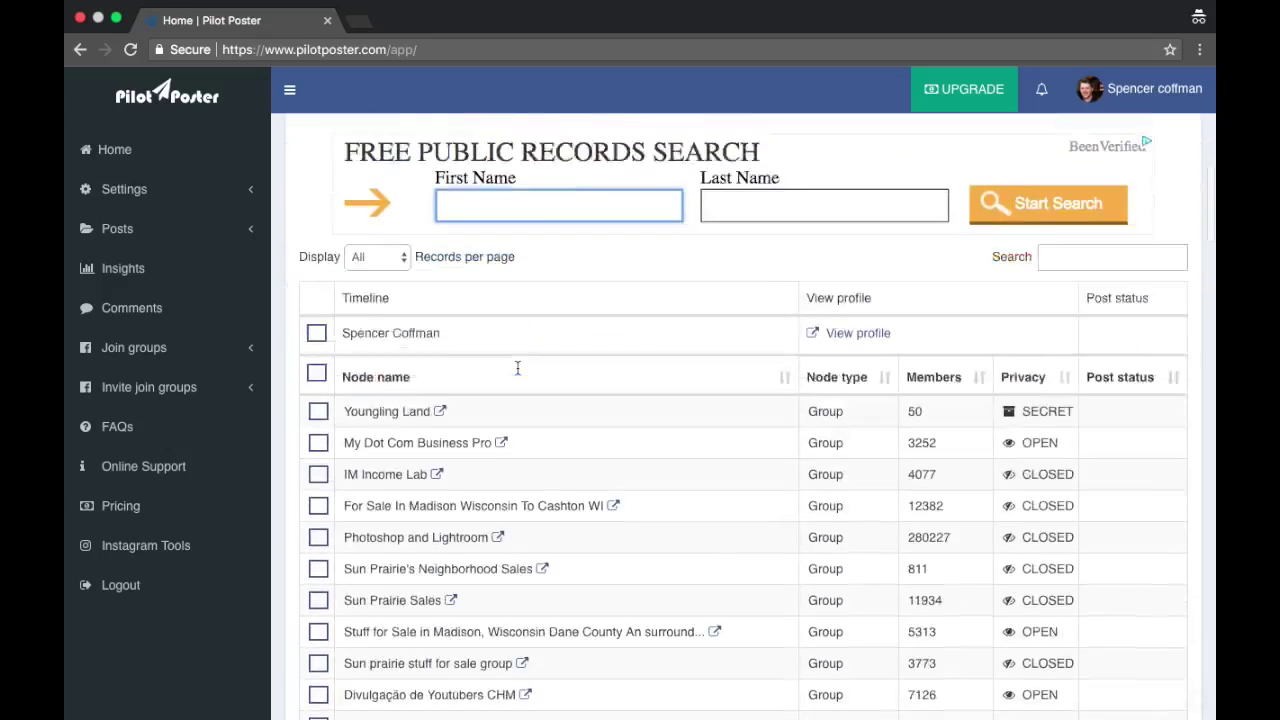
{"action": "scroll", "coordinate": [518, 368], "scroll_direction": "down", "scroll_amount": 4}
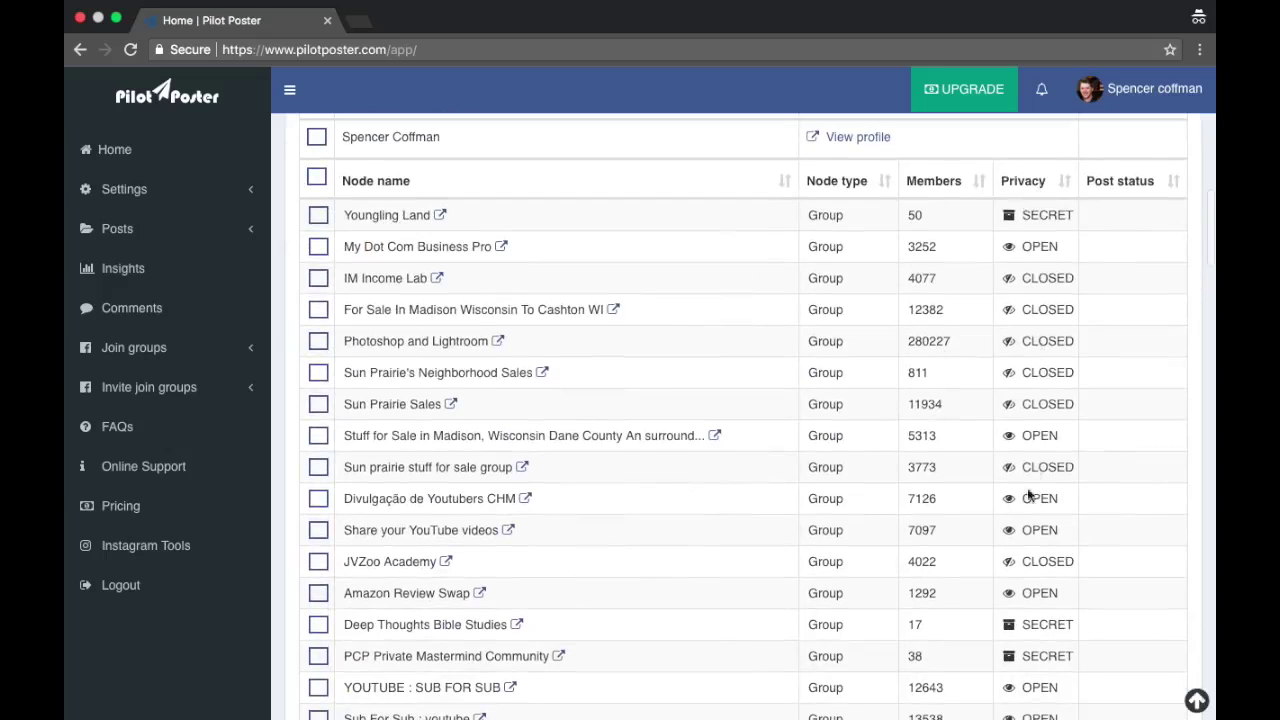
{"action": "scroll", "coordinate": [385, 285], "scroll_direction": "down", "scroll_amount": 2}
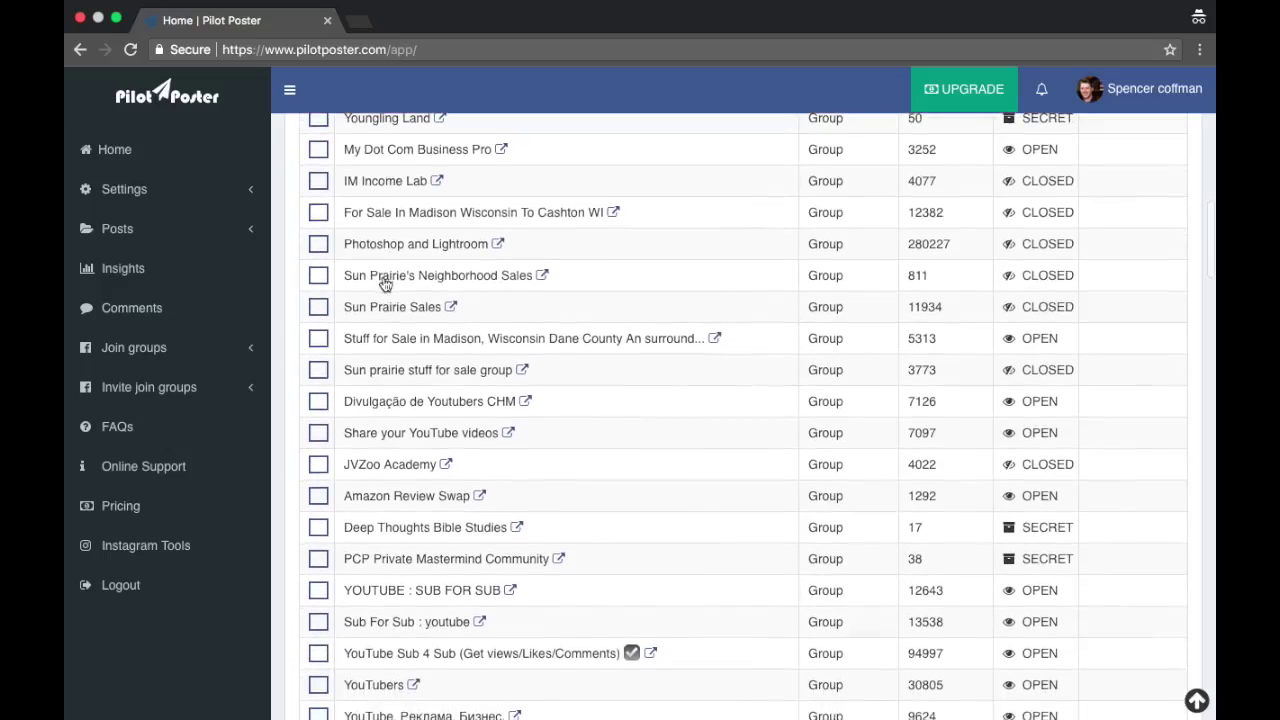
{"action": "scroll", "coordinate": [346, 321], "scroll_direction": "down", "scroll_amount": 4}
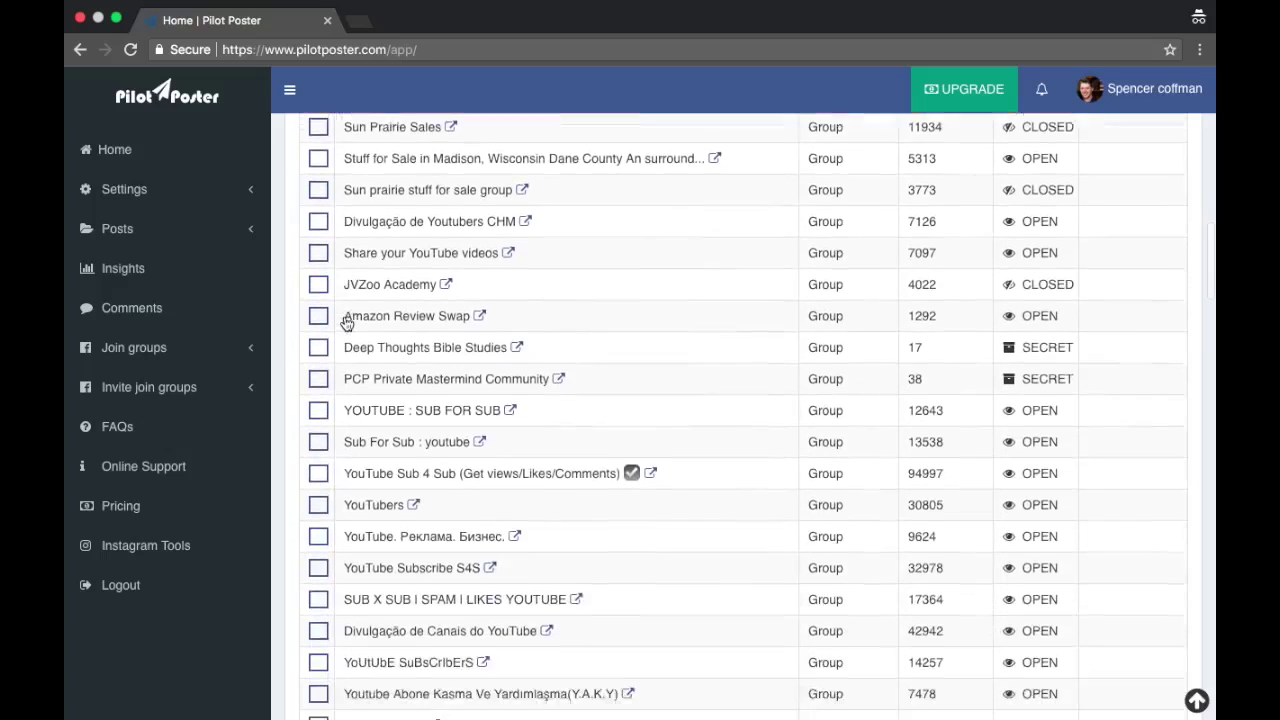
{"action": "scroll", "coordinate": [346, 321], "scroll_direction": "down", "scroll_amount": 2}
{"action": "left_click", "coordinate": [318, 147]}
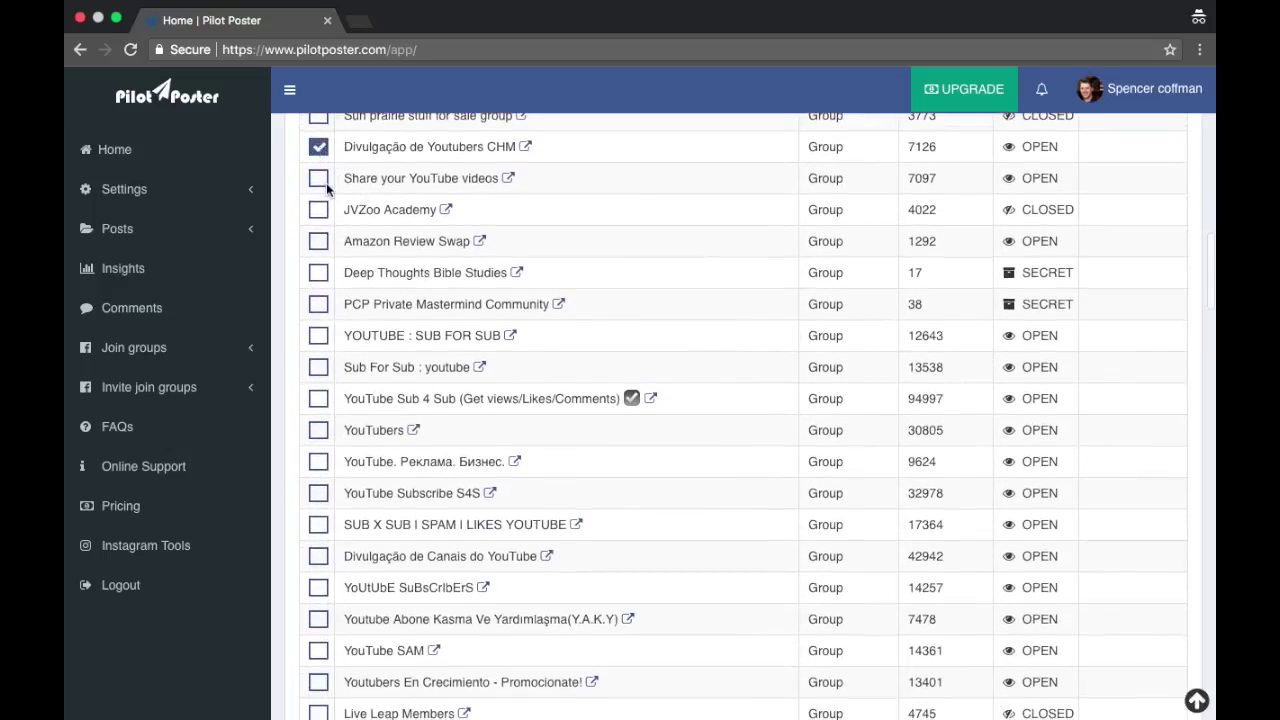
{"action": "left_click", "coordinate": [320, 182]}
{"action": "scroll", "coordinate": [318, 336], "scroll_direction": "down", "scroll_amount": 2}
{"action": "left_click", "coordinate": [319, 250]}
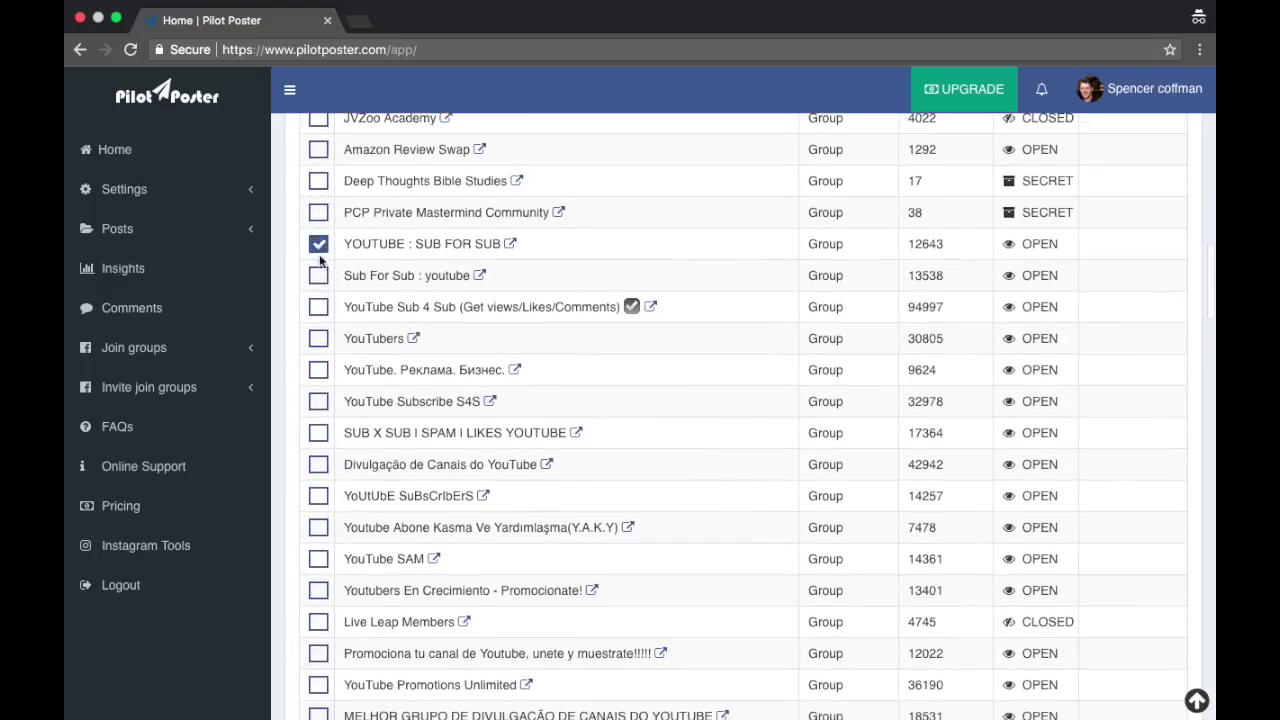
Step: Select every group from Sub For Sub : youtube through Youtube Abone Kasma Ve Yardımlaşma(Y.A.K.Y)
{"action": "left_click", "coordinate": [318, 276]}
{"action": "left_click", "coordinate": [319, 308]}
{"action": "left_click", "coordinate": [319, 340]}
{"action": "left_click", "coordinate": [319, 371]}
{"action": "left_click", "coordinate": [319, 402]}
{"action": "left_click", "coordinate": [319, 433]}
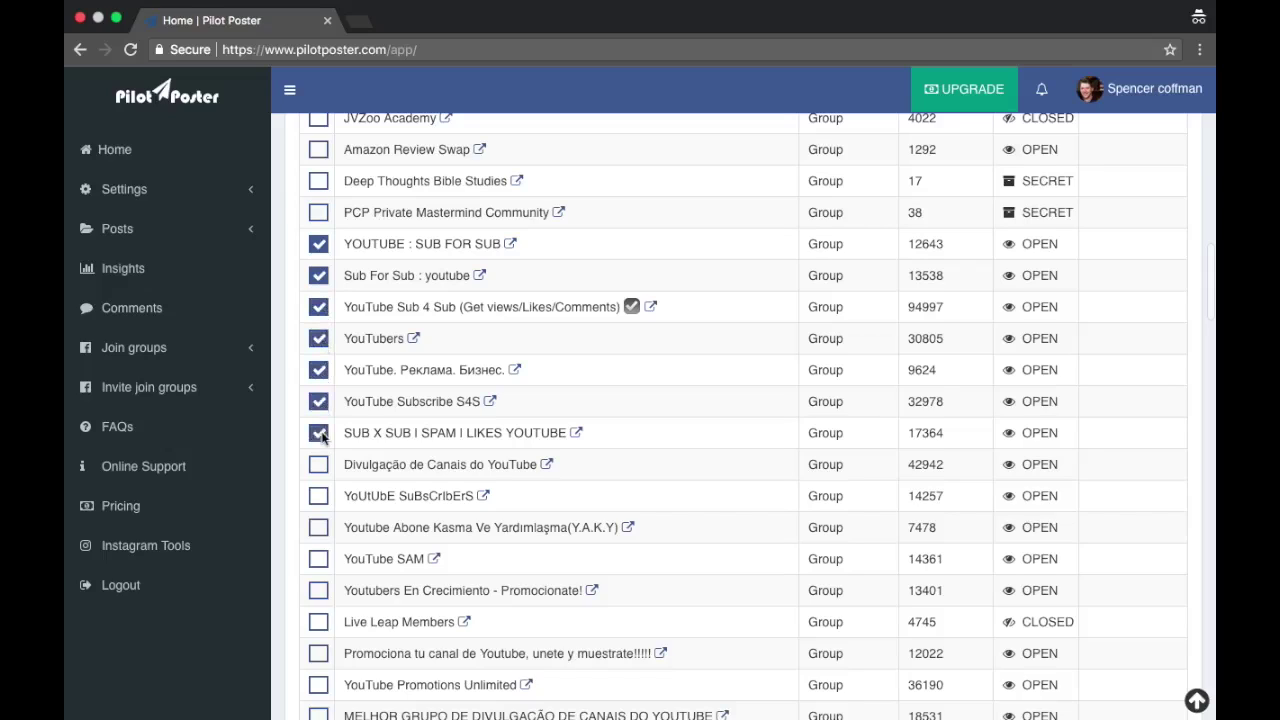
{"action": "left_click", "coordinate": [319, 465]}
{"action": "left_click", "coordinate": [319, 497]}
{"action": "left_click", "coordinate": [319, 528]}
Step: Select the YouTube groups from YouTube SAM through sub4sub100%youtube, leaving out Live Leap Members
{"action": "scroll", "coordinate": [322, 528], "scroll_direction": "down", "scroll_amount": 2}
{"action": "scroll", "coordinate": [322, 528], "scroll_direction": "down", "scroll_amount": 2}
{"action": "left_click", "coordinate": [319, 371]}
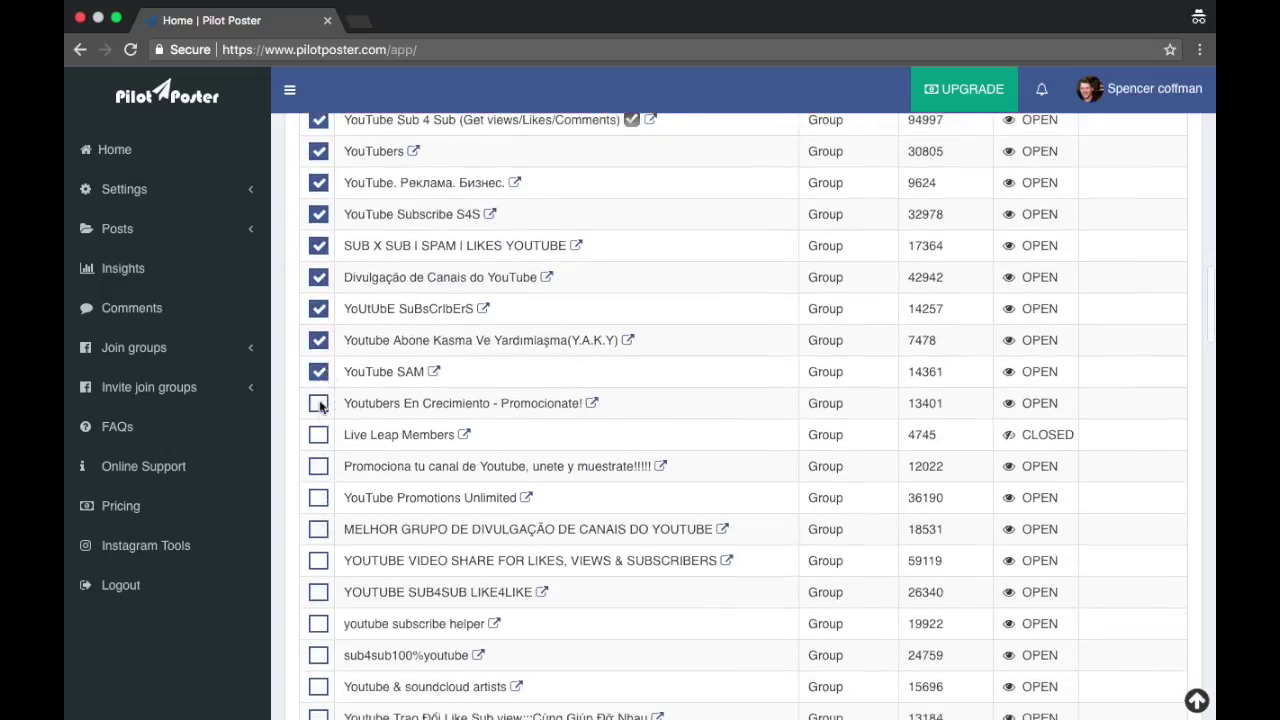
{"action": "left_click", "coordinate": [319, 403]}
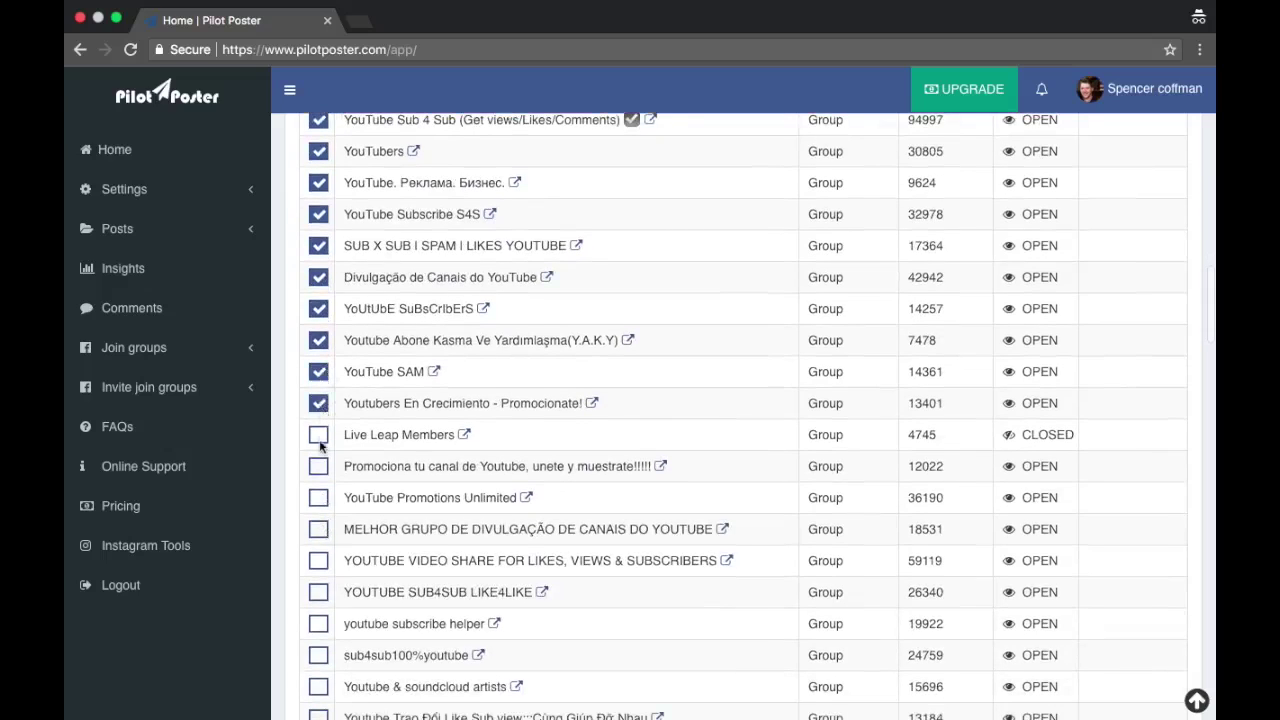
{"action": "left_click", "coordinate": [319, 497]}
{"action": "scroll", "coordinate": [363, 440], "scroll_direction": "down", "scroll_amount": 4}
{"action": "left_click", "coordinate": [319, 329]}
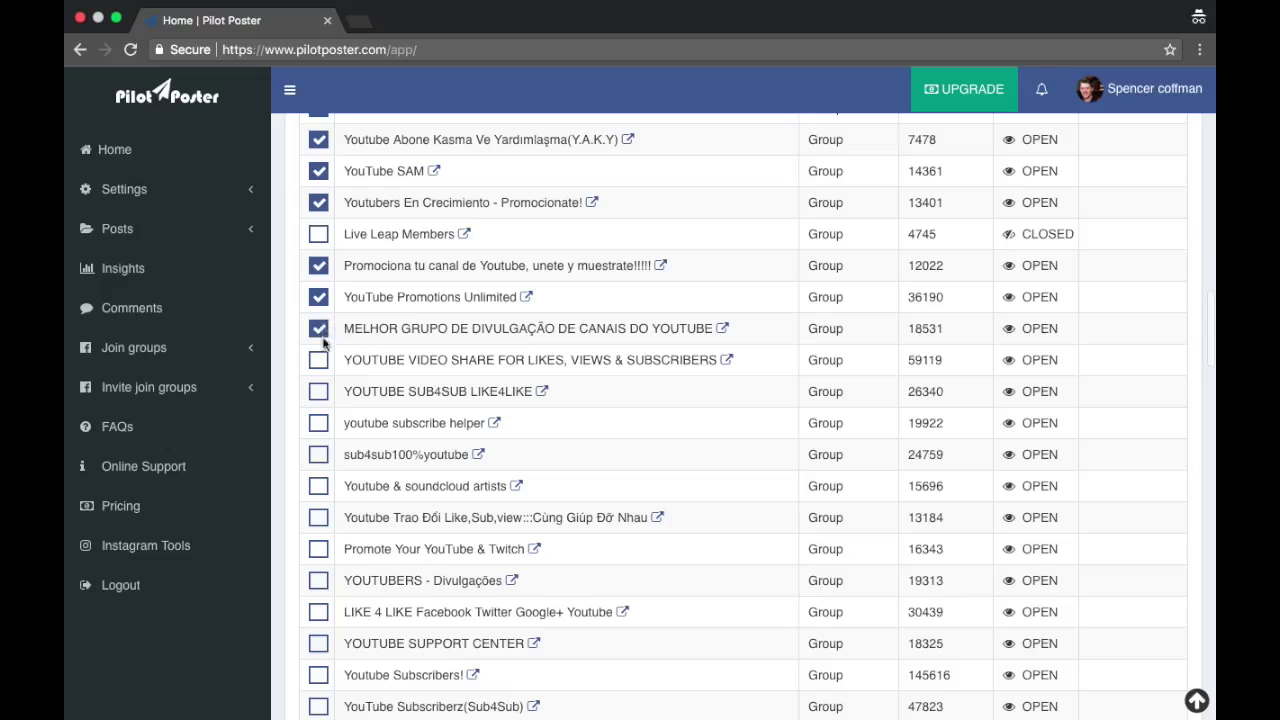
{"action": "left_click", "coordinate": [319, 361]}
{"action": "left_click", "coordinate": [319, 392]}
{"action": "left_click", "coordinate": [319, 423]}
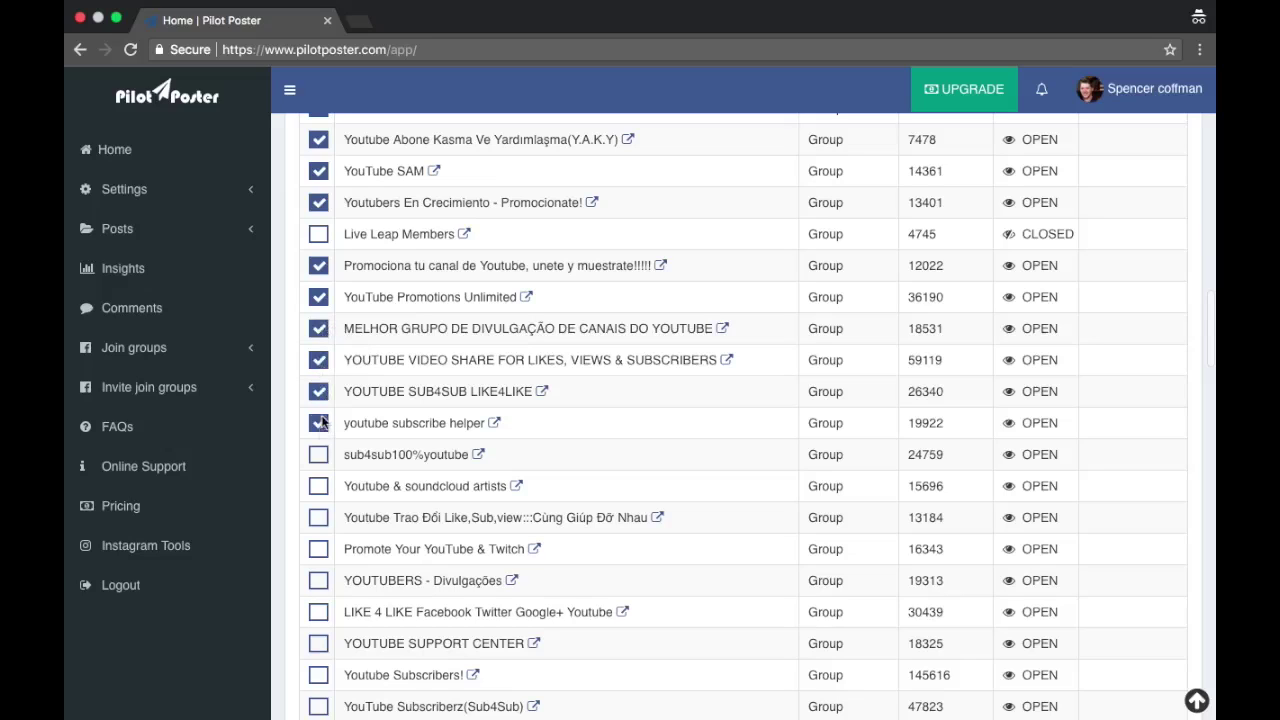
{"action": "left_click", "coordinate": [319, 454]}
Step: Select every group from Youtube & soundcloud artists through Promocionar Youtuber
{"action": "scroll", "coordinate": [357, 410], "scroll_direction": "down", "scroll_amount": 4}
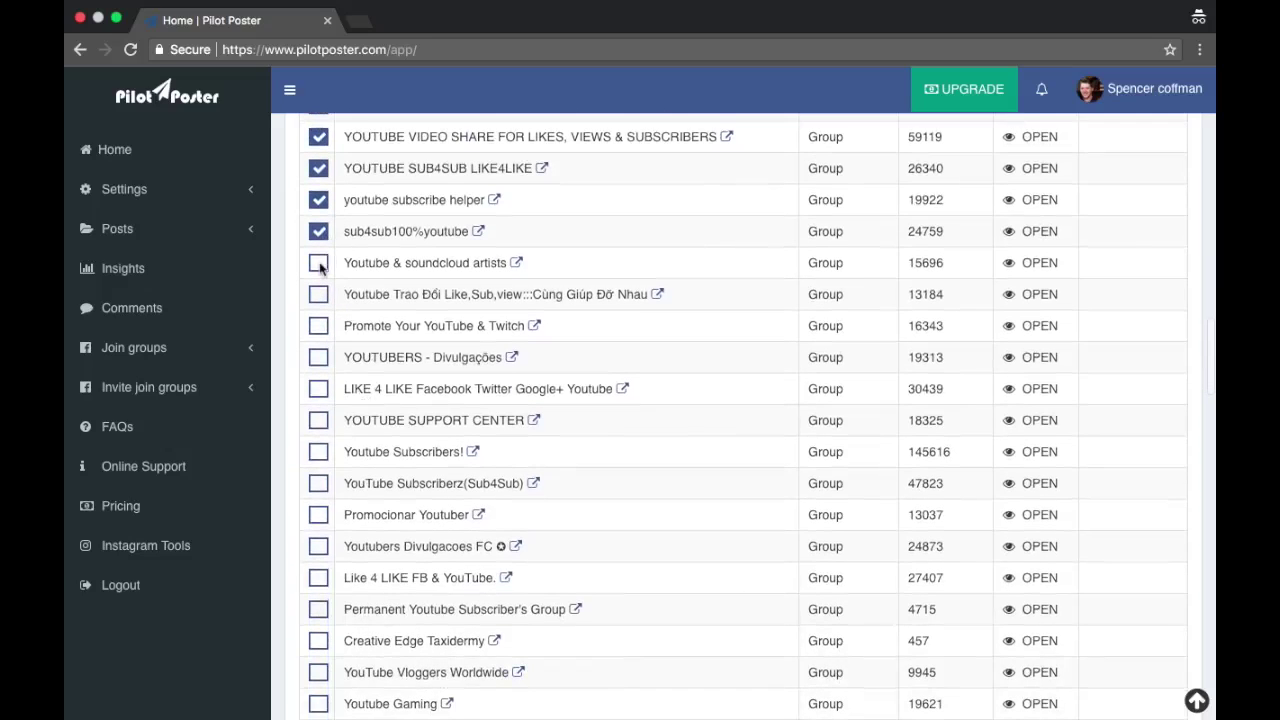
{"action": "left_click", "coordinate": [318, 263]}
{"action": "left_click", "coordinate": [319, 330]}
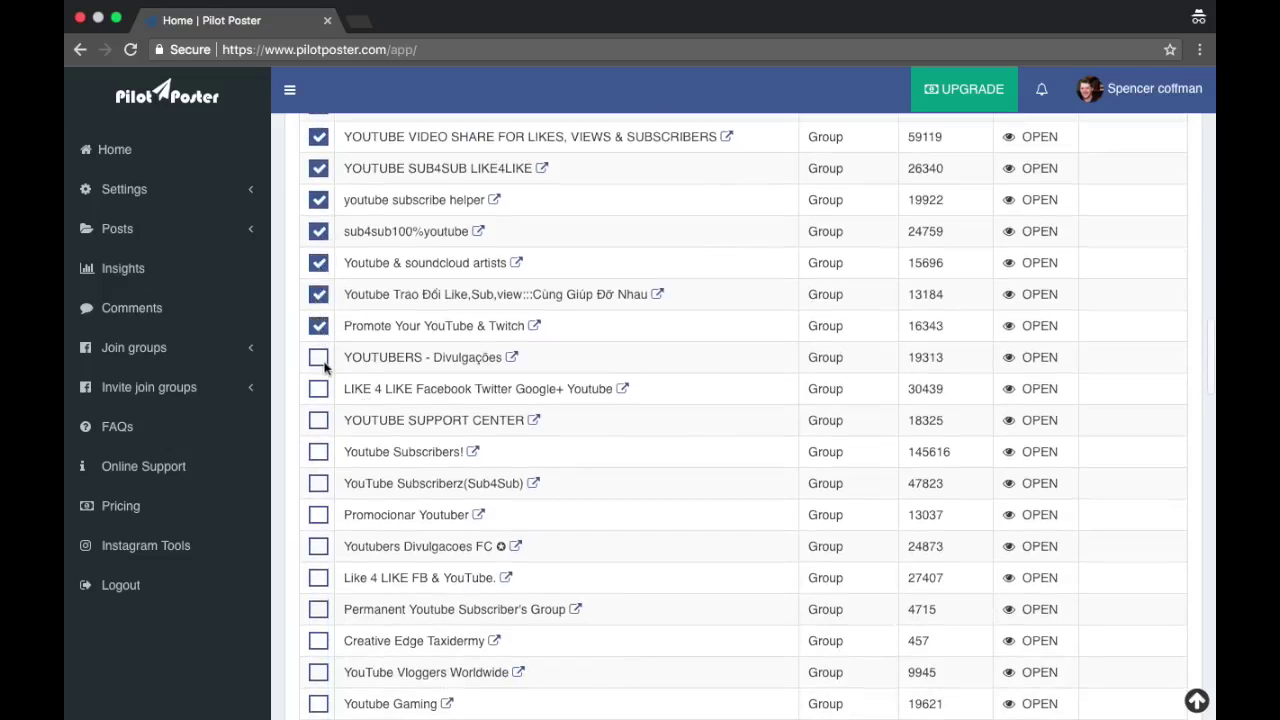
{"action": "left_click", "coordinate": [320, 360]}
{"action": "left_click", "coordinate": [322, 391]}
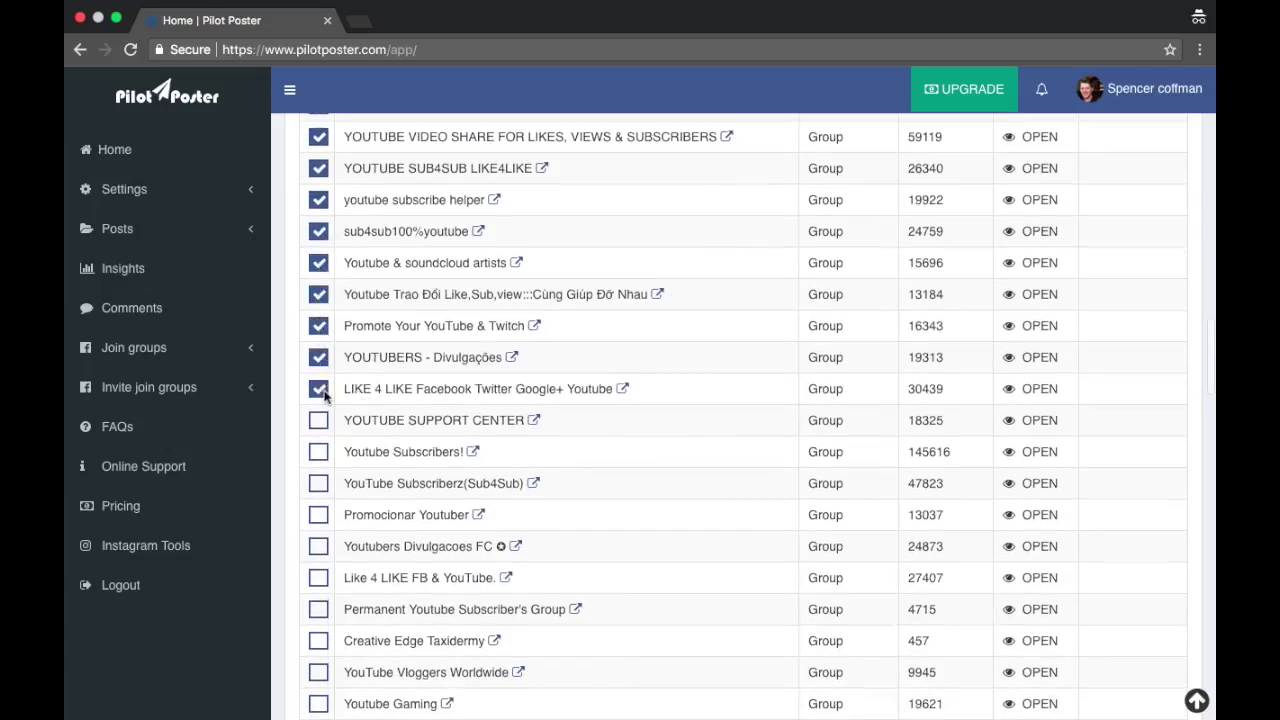
{"action": "left_click", "coordinate": [318, 452]}
{"action": "left_click", "coordinate": [318, 483]}
{"action": "left_click", "coordinate": [318, 514]}
{"action": "scroll", "coordinate": [322, 514], "scroll_direction": "down", "scroll_amount": 1}
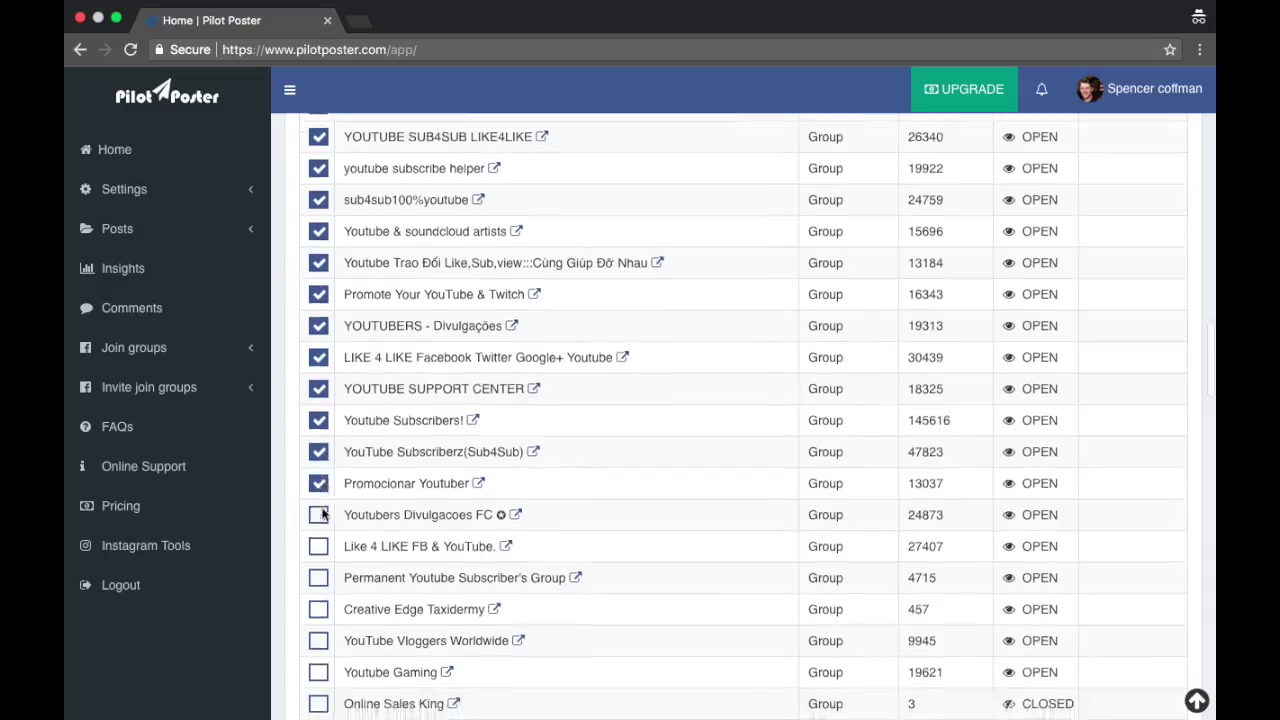
Step: Select the YouTube groups from Youtubers Divulgacoes FC through Youtube Gaming, leaving out Creative Edge Taxidermy
{"action": "scroll", "coordinate": [322, 514], "scroll_direction": "down", "scroll_amount": 3}
{"action": "left_click", "coordinate": [318, 329]}
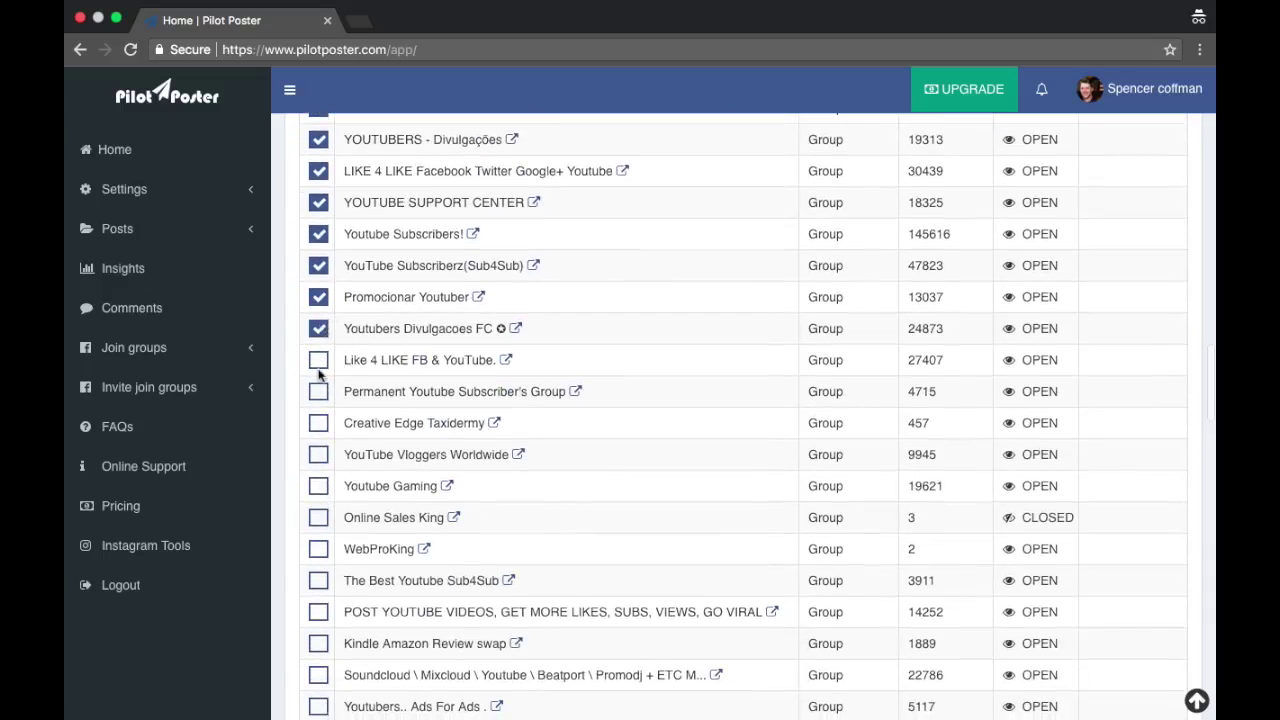
{"action": "left_click", "coordinate": [318, 360]}
{"action": "left_click", "coordinate": [318, 391]}
{"action": "scroll", "coordinate": [330, 420], "scroll_direction": "down", "scroll_amount": 2}
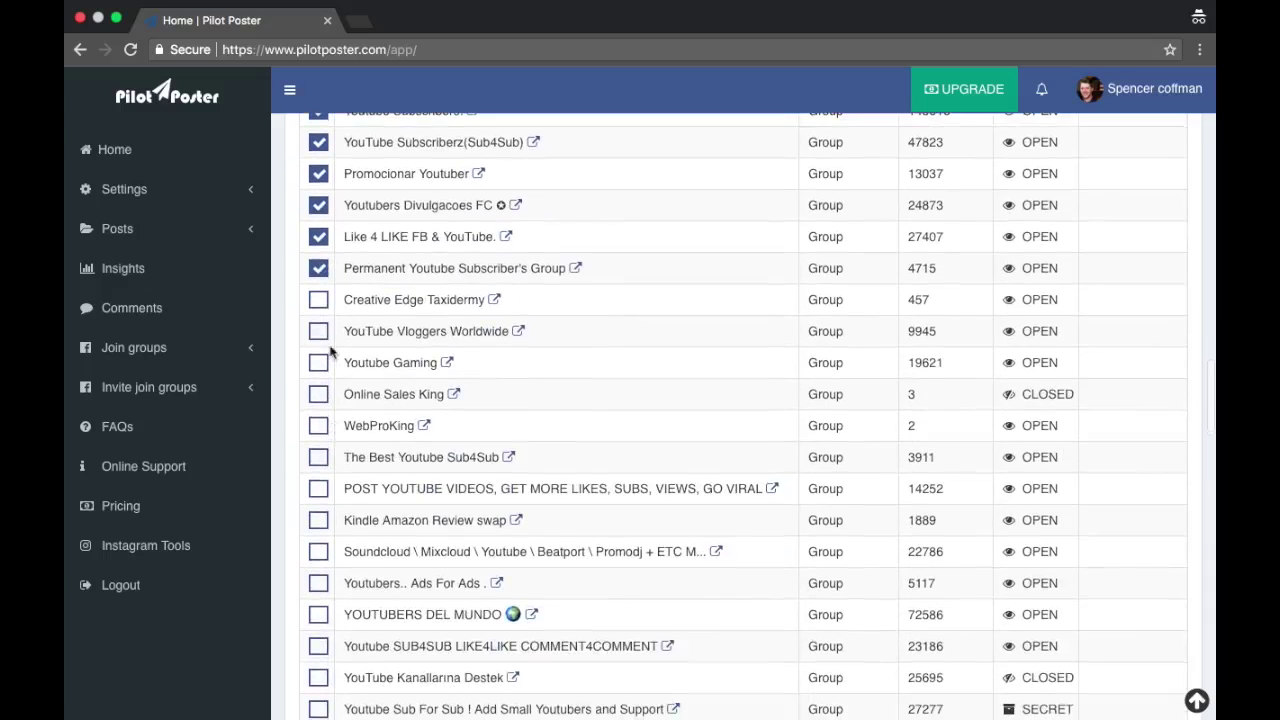
{"action": "left_click", "coordinate": [318, 299]}
{"action": "left_click", "coordinate": [318, 299]}
{"action": "left_click", "coordinate": [318, 331]}
{"action": "left_click", "coordinate": [319, 364]}
Step: Select the groups from The Best Youtube Sub4Sub through YouTube Kanallarına Destek, leaving out Kindle Amazon Review swap and the Soundcloud \ Mixcloud group
{"action": "scroll", "coordinate": [316, 505], "scroll_direction": "down", "scroll_amount": 3}
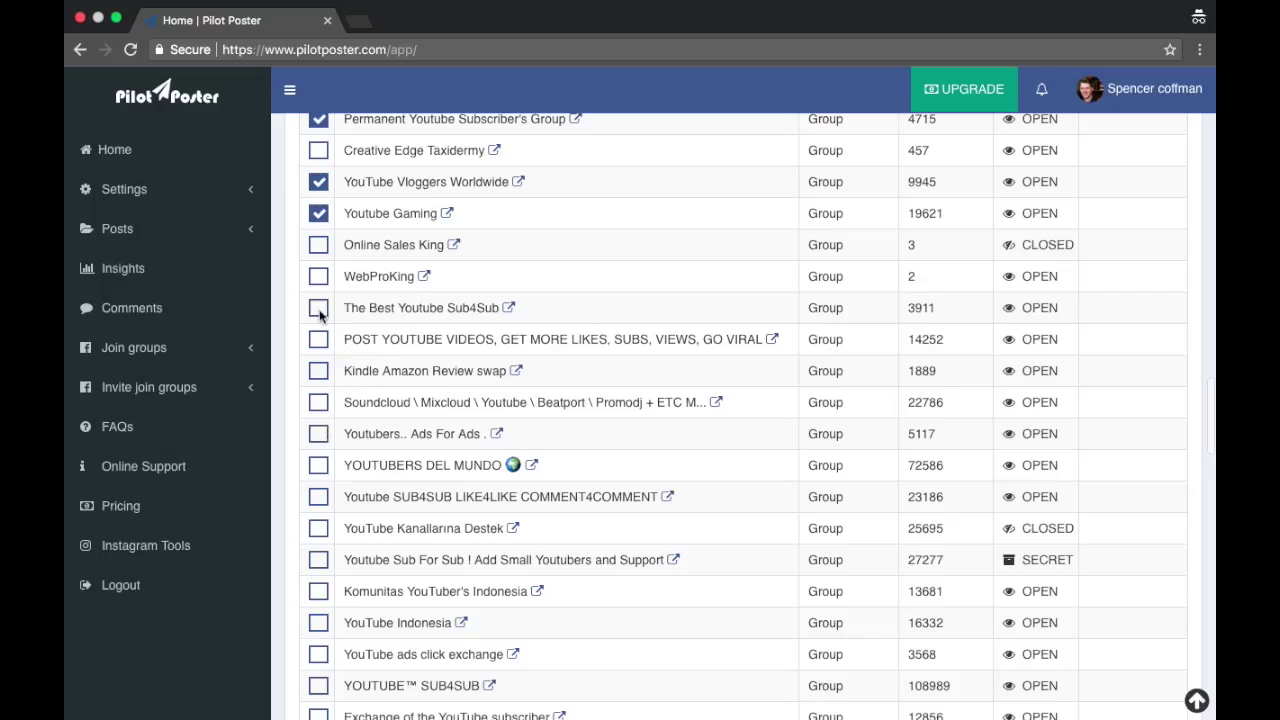
{"action": "left_click", "coordinate": [319, 311]}
{"action": "left_click", "coordinate": [319, 341]}
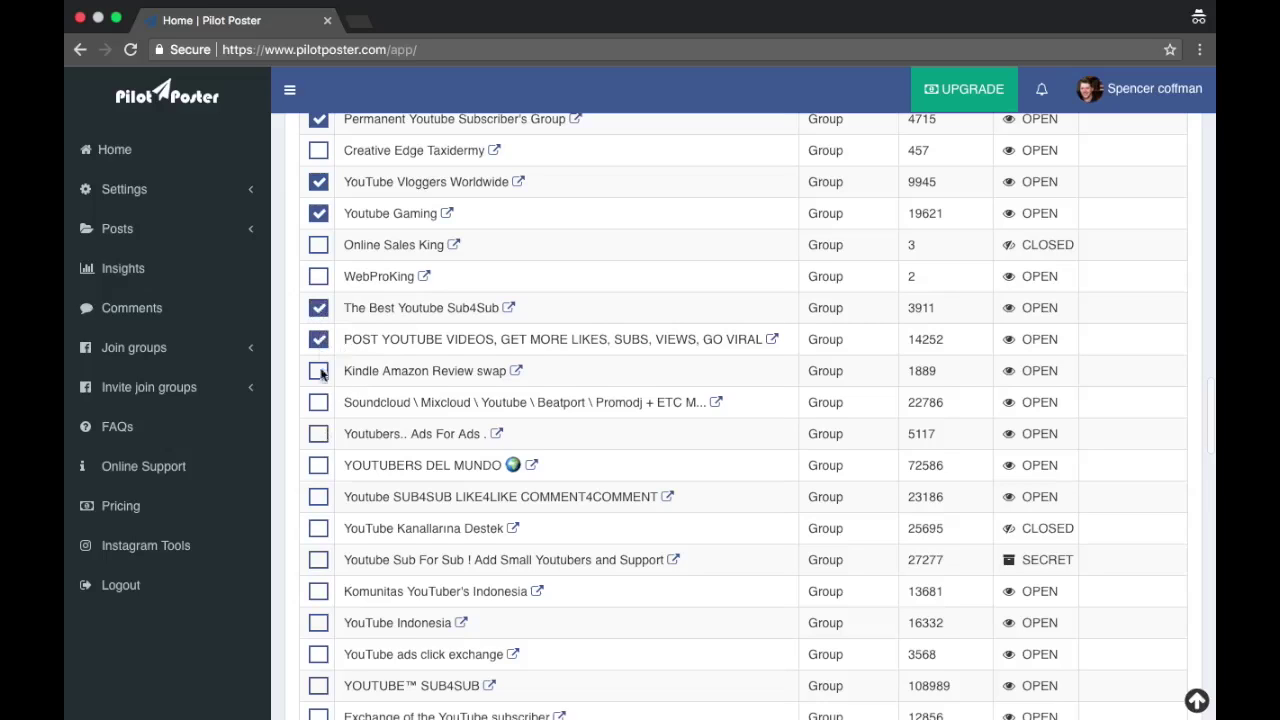
{"action": "left_click", "coordinate": [318, 436]}
{"action": "scroll", "coordinate": [318, 440], "scroll_direction": "down", "scroll_amount": 2}
{"action": "left_click", "coordinate": [318, 346]}
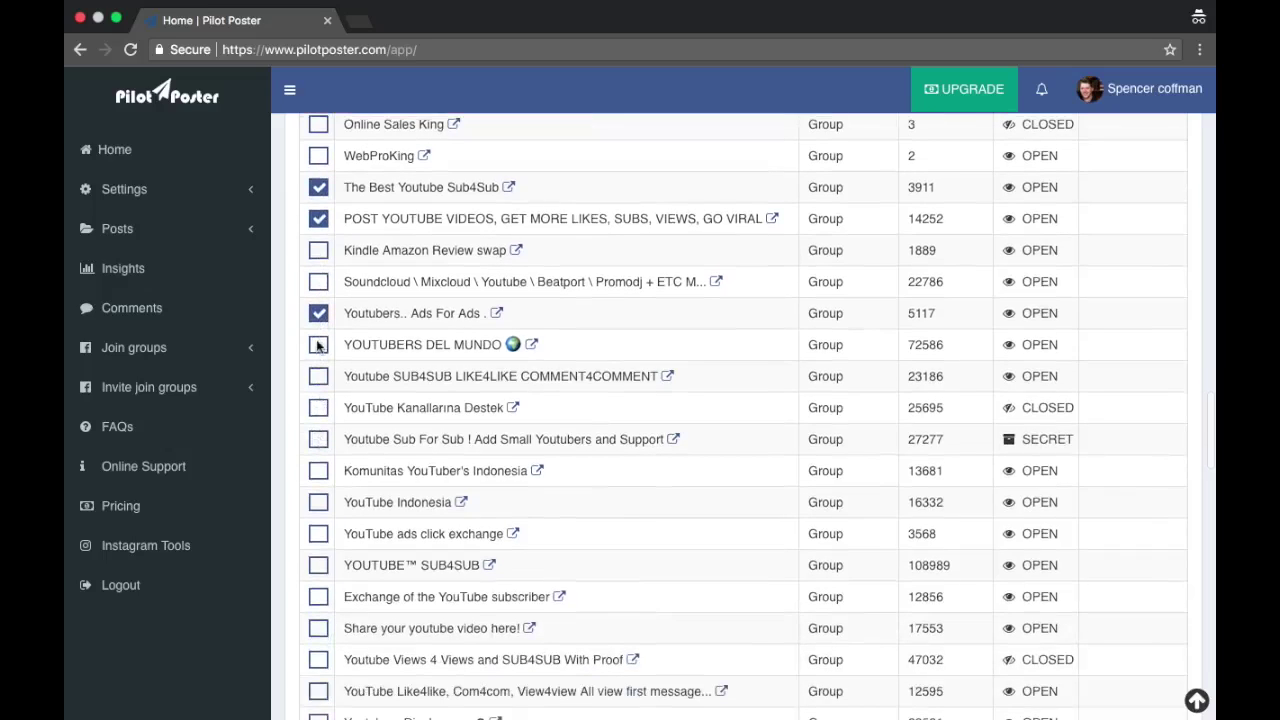
{"action": "left_click", "coordinate": [318, 377]}
{"action": "left_click", "coordinate": [320, 409]}
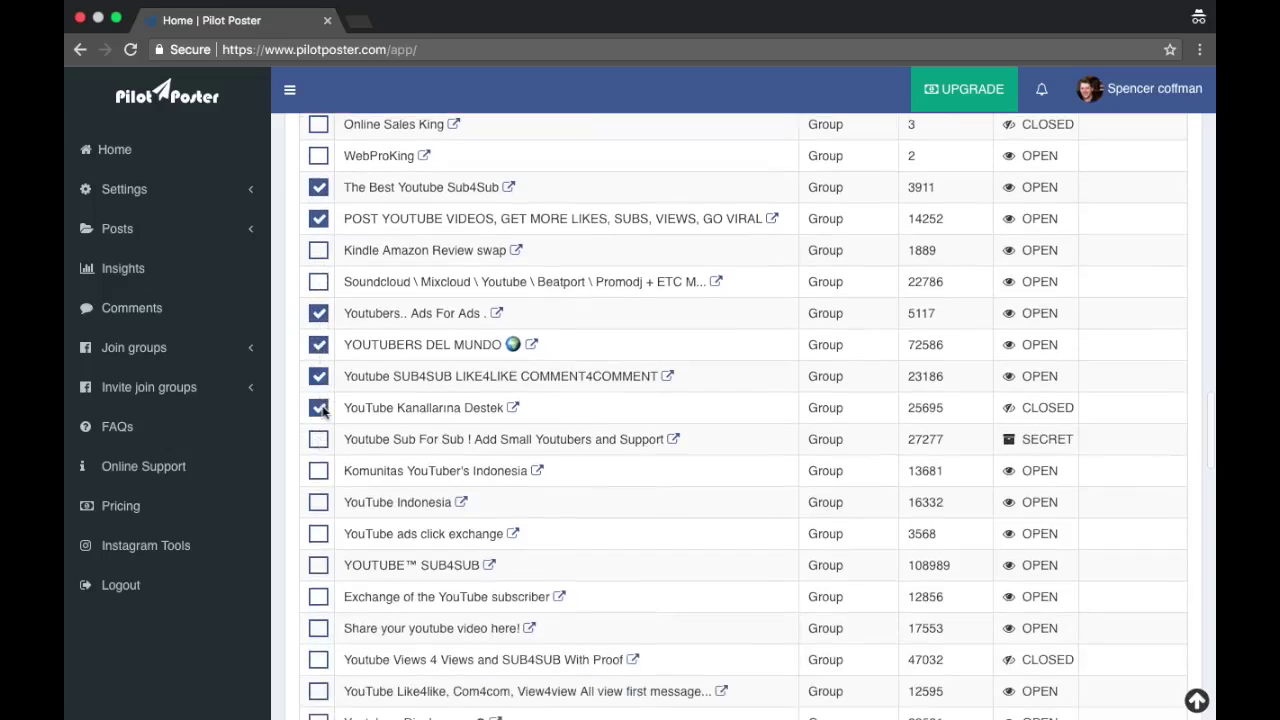
Step: Select every group from Youtube Sub For Sub ! Add Small Youtubers and Support through Share your youtube video here!
{"action": "left_click", "coordinate": [320, 441]}
{"action": "left_click", "coordinate": [320, 473]}
{"action": "left_click", "coordinate": [320, 503]}
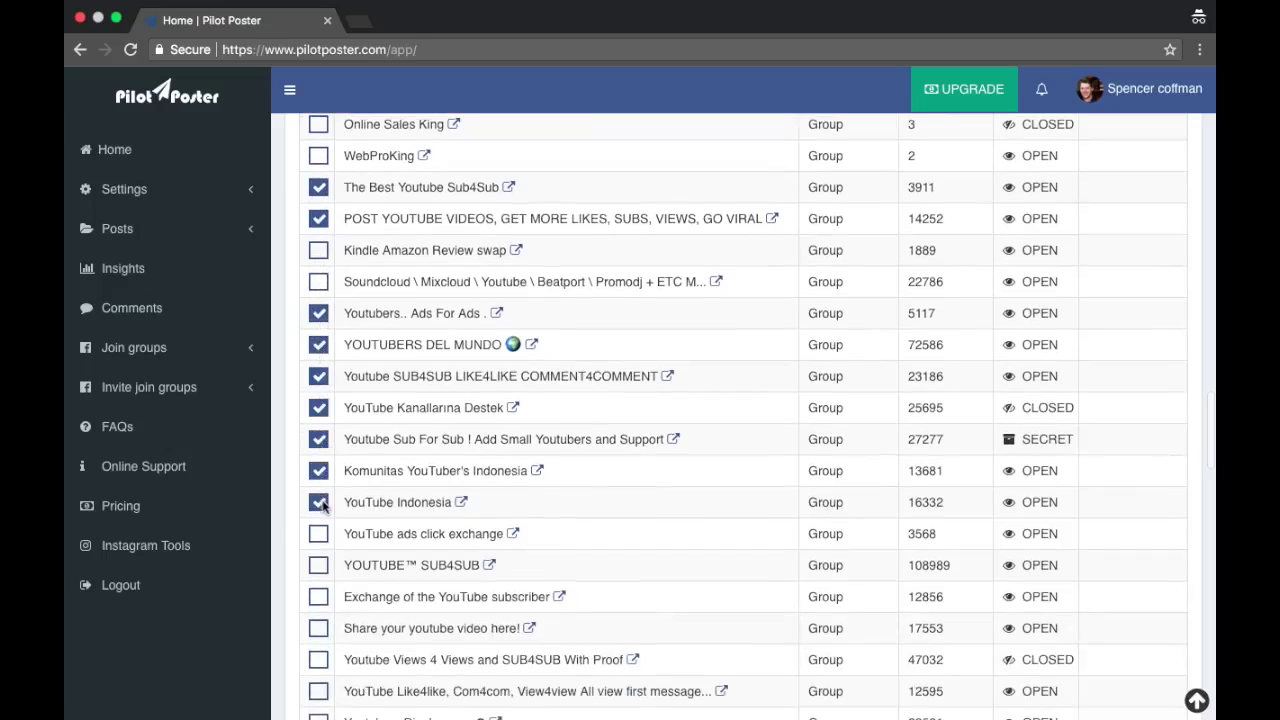
{"action": "left_click", "coordinate": [320, 534]}
{"action": "left_click", "coordinate": [318, 566]}
{"action": "left_click", "coordinate": [318, 597]}
{"action": "left_click", "coordinate": [318, 629]}
Step: Select every group from Youtube Views 4 Views and SUB4SUB With Proof through YouTube Sub for Sub, View for View, Exchange
{"action": "scroll", "coordinate": [341, 562], "scroll_direction": "down", "scroll_amount": 5}
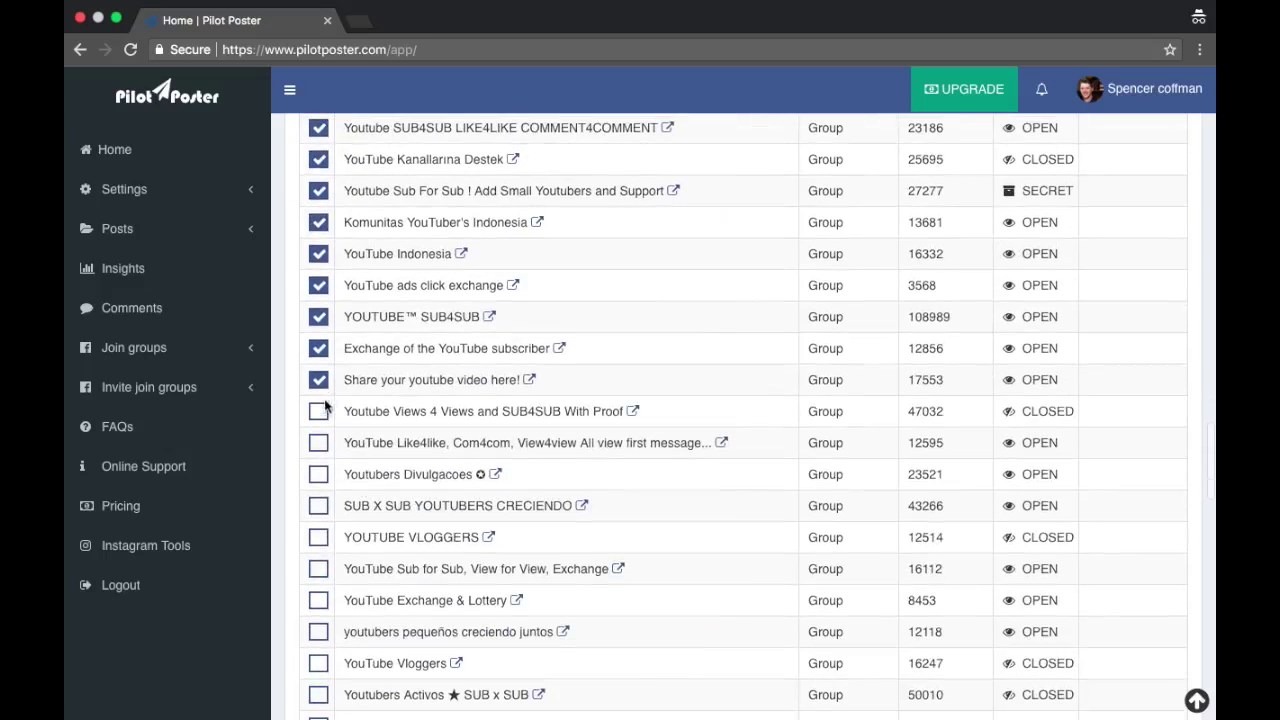
{"action": "left_click", "coordinate": [318, 411]}
{"action": "left_click", "coordinate": [319, 443]}
{"action": "left_click", "coordinate": [319, 474]}
{"action": "left_click", "coordinate": [319, 506]}
{"action": "left_click", "coordinate": [318, 537]}
{"action": "left_click", "coordinate": [318, 568]}
Step: Select every group from YouTube Exchange & Lottery through BEYAZKARGA TV
{"action": "scroll", "coordinate": [320, 570], "scroll_direction": "down", "scroll_amount": 3}
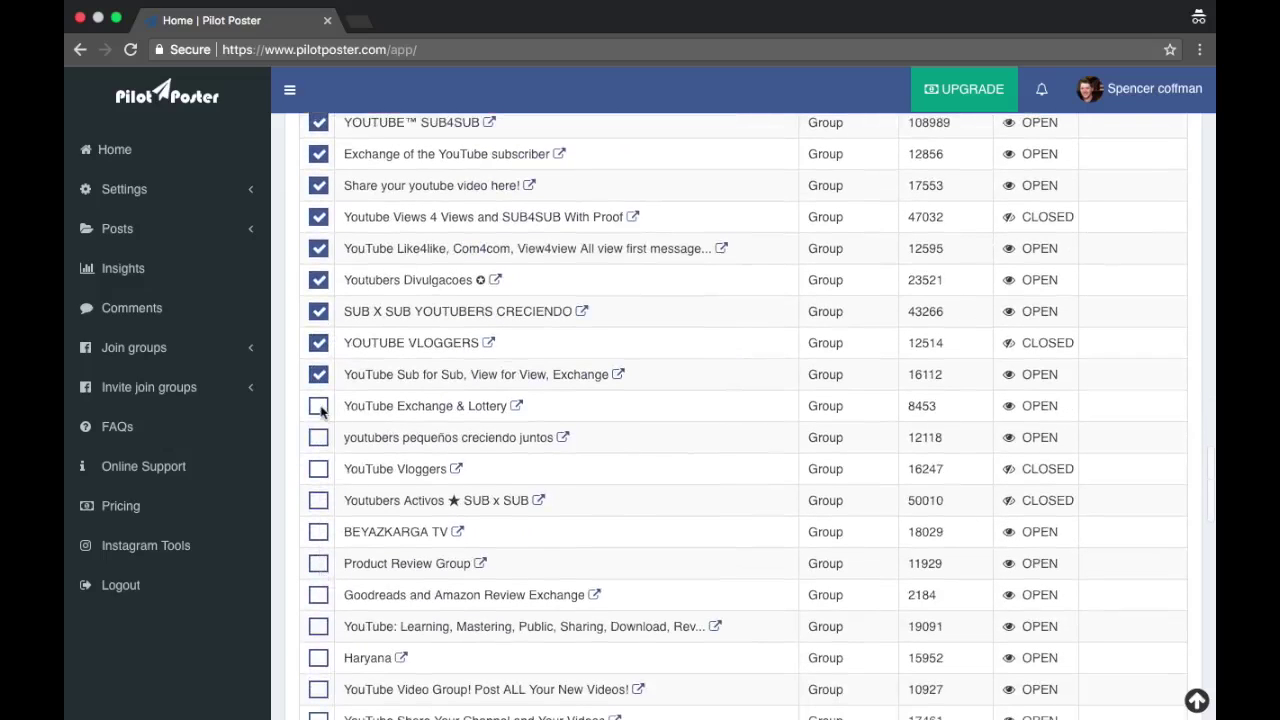
{"action": "left_click", "coordinate": [319, 407]}
{"action": "left_click", "coordinate": [319, 438]}
{"action": "left_click", "coordinate": [319, 469]}
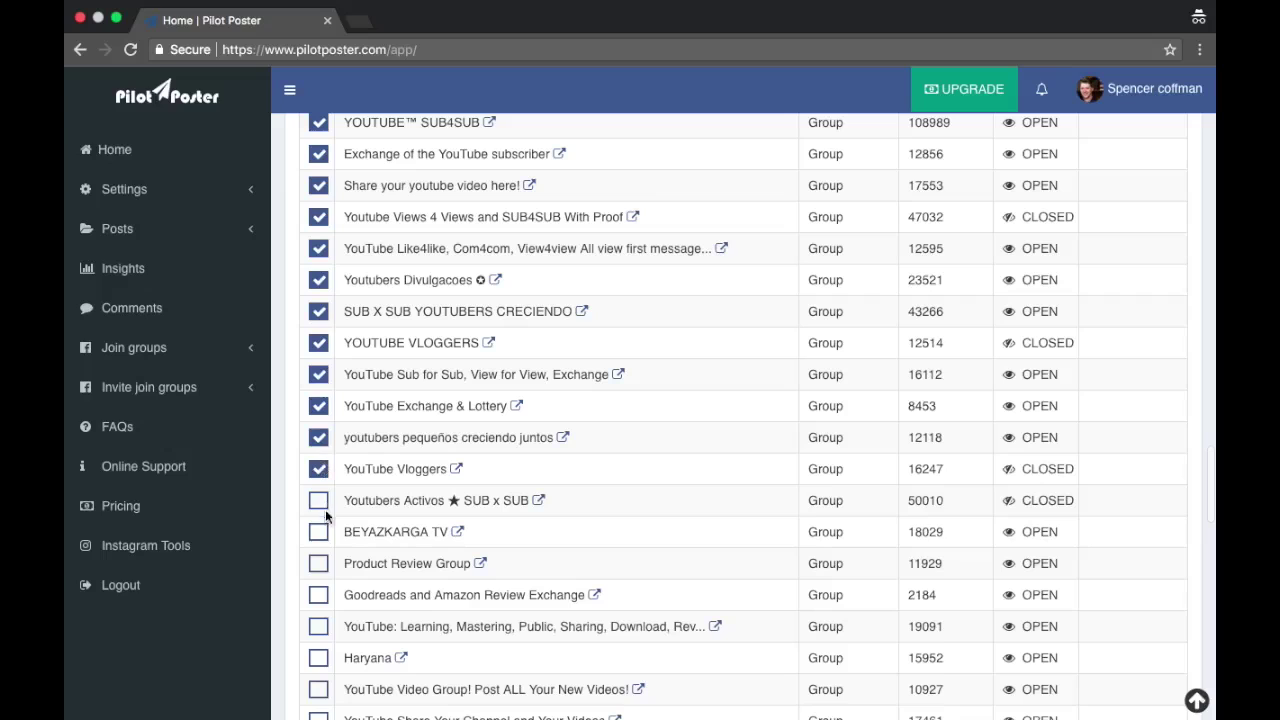
{"action": "left_click", "coordinate": [320, 501]}
{"action": "scroll", "coordinate": [323, 537], "scroll_direction": "down", "scroll_amount": 3}
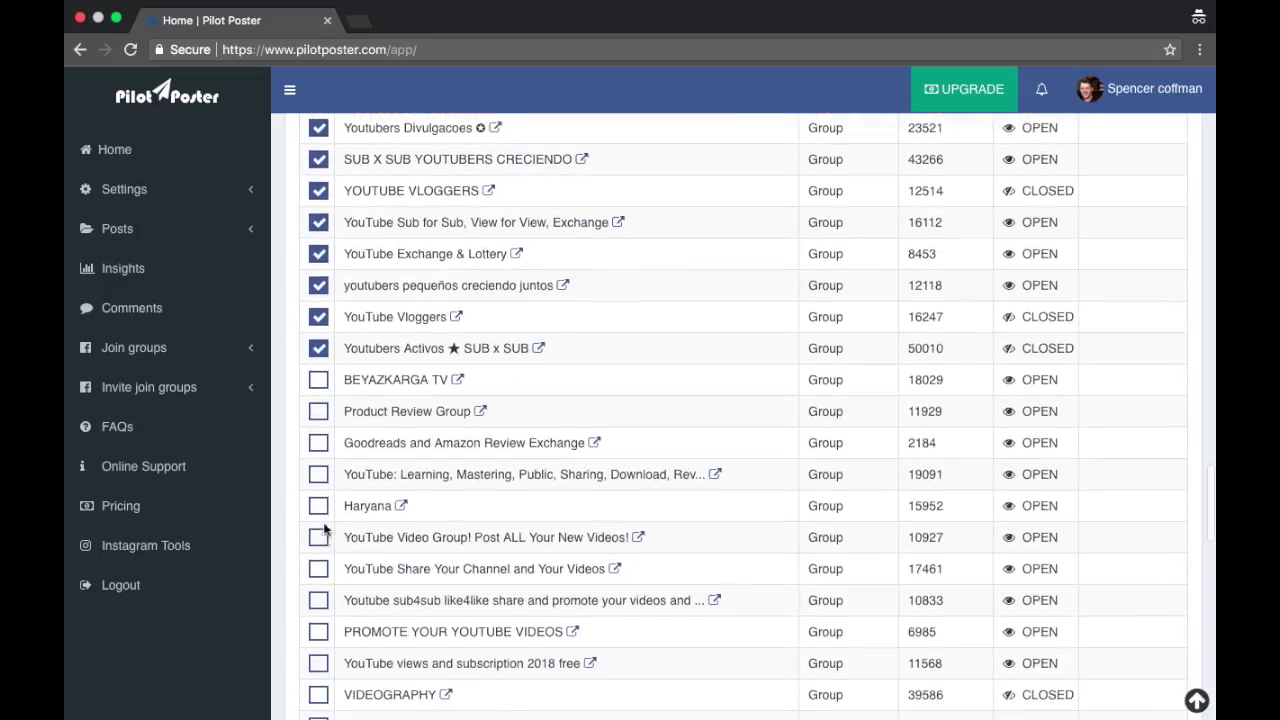
{"action": "left_click", "coordinate": [319, 381]}
Step: Select the groups from YouTube: Learning, Mastering, Public, Sharing through YouTube views and subscription 2018 free, leaving out Haryana
{"action": "scroll", "coordinate": [318, 443], "scroll_direction": "down", "scroll_amount": 2}
{"action": "left_click", "coordinate": [319, 360]}
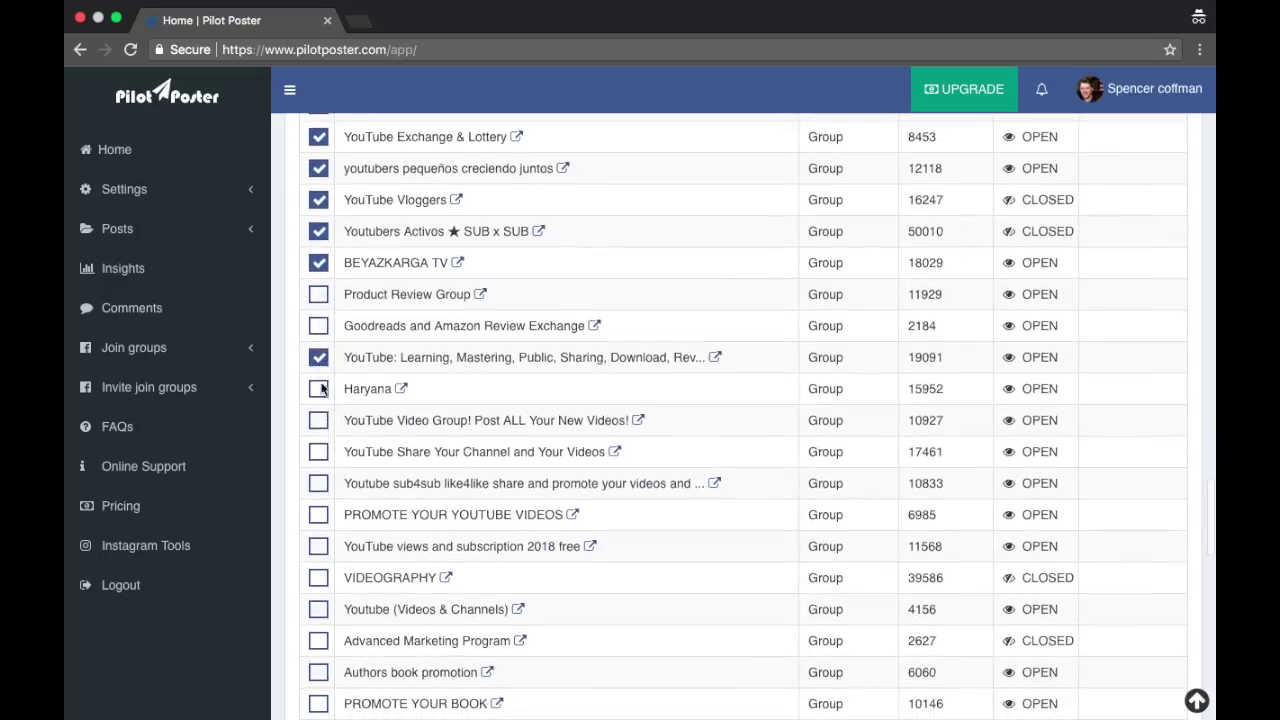
{"action": "left_click", "coordinate": [320, 421]}
{"action": "left_click", "coordinate": [320, 453]}
{"action": "left_click", "coordinate": [319, 485]}
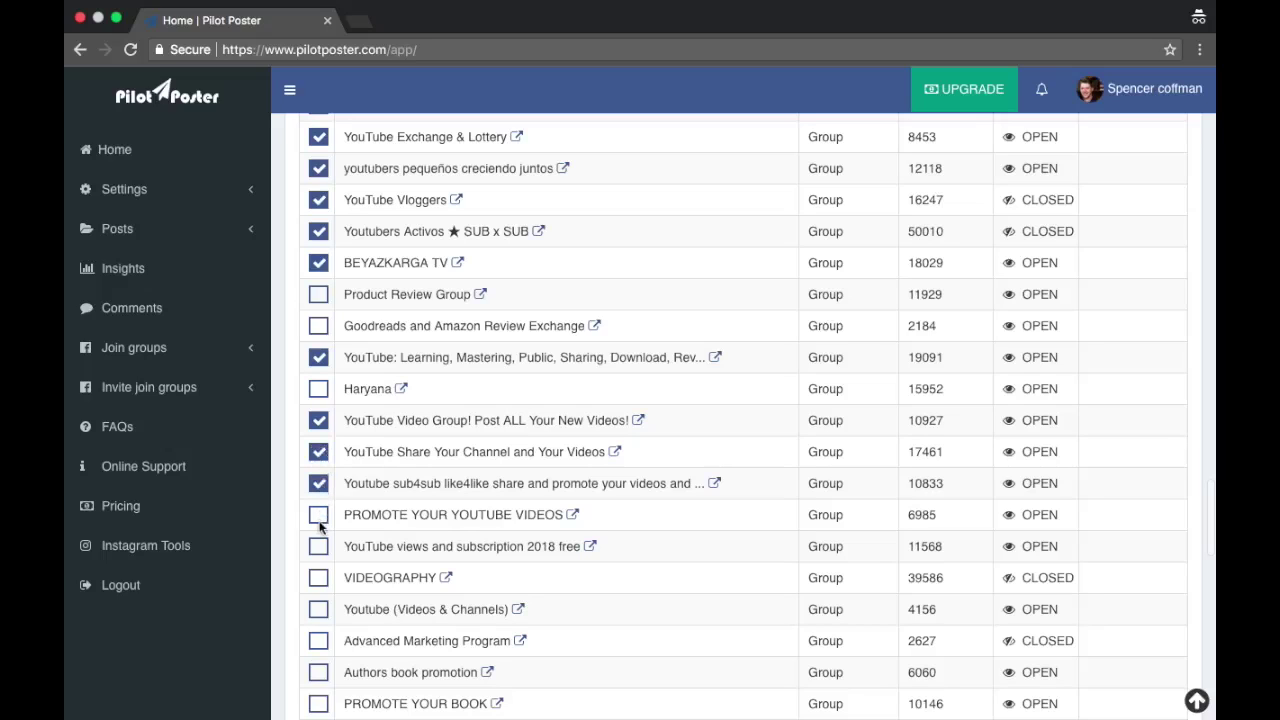
{"action": "left_click", "coordinate": [319, 515]}
{"action": "left_click", "coordinate": [319, 546]}
Step: Select the groups VIDEOGRAPHY and Youtube (Videos & Channels)
{"action": "scroll", "coordinate": [330, 540], "scroll_direction": "down", "scroll_amount": 3}
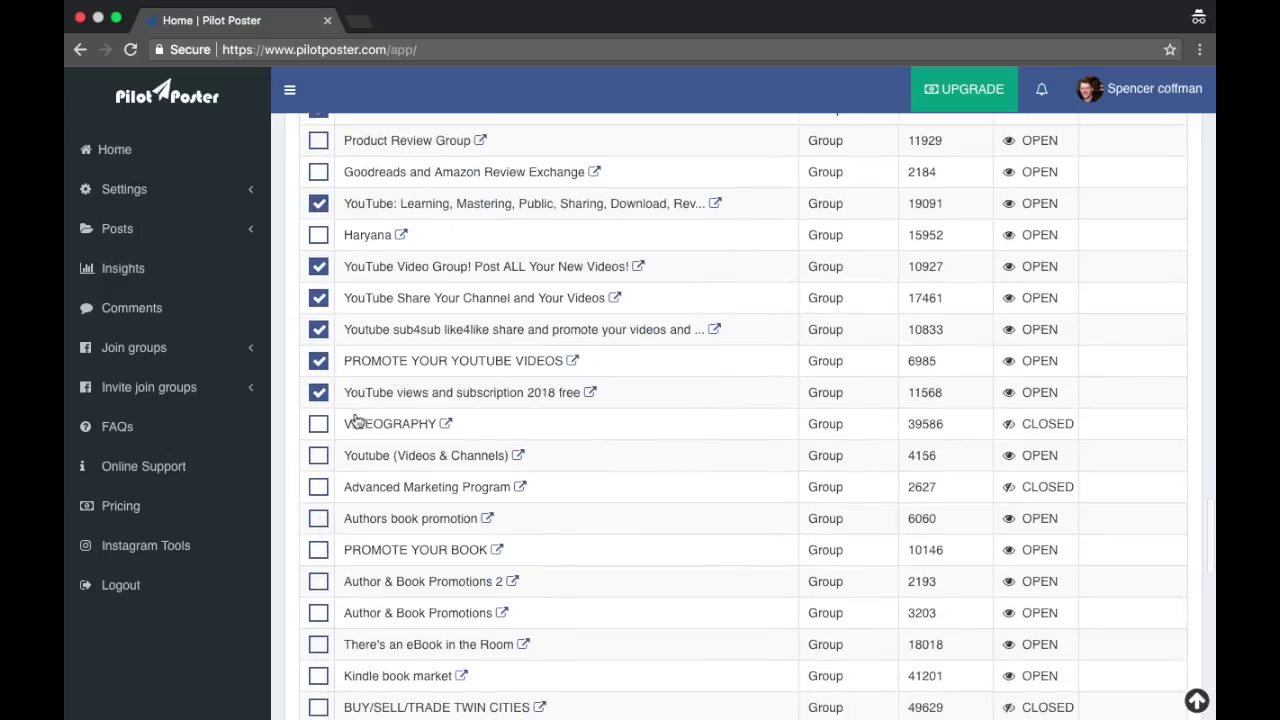
{"action": "left_click", "coordinate": [319, 424]}
{"action": "left_click", "coordinate": [319, 456]}
Step: Look through the rest of the node list, down to its last entry, for further YouTube groups
{"action": "scroll", "coordinate": [319, 520], "scroll_direction": "down", "scroll_amount": 3}
{"action": "scroll", "coordinate": [420, 478], "scroll_direction": "down", "scroll_amount": 1}
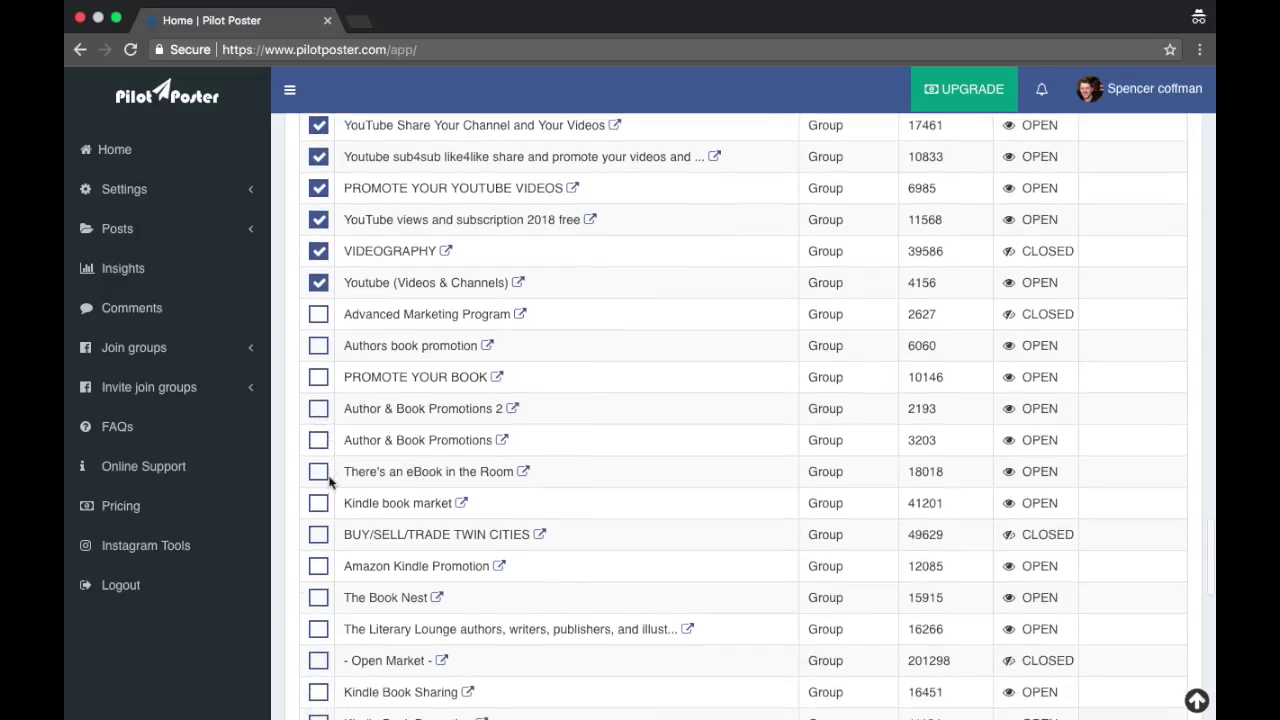
{"action": "scroll", "coordinate": [403, 466], "scroll_direction": "down", "scroll_amount": 3}
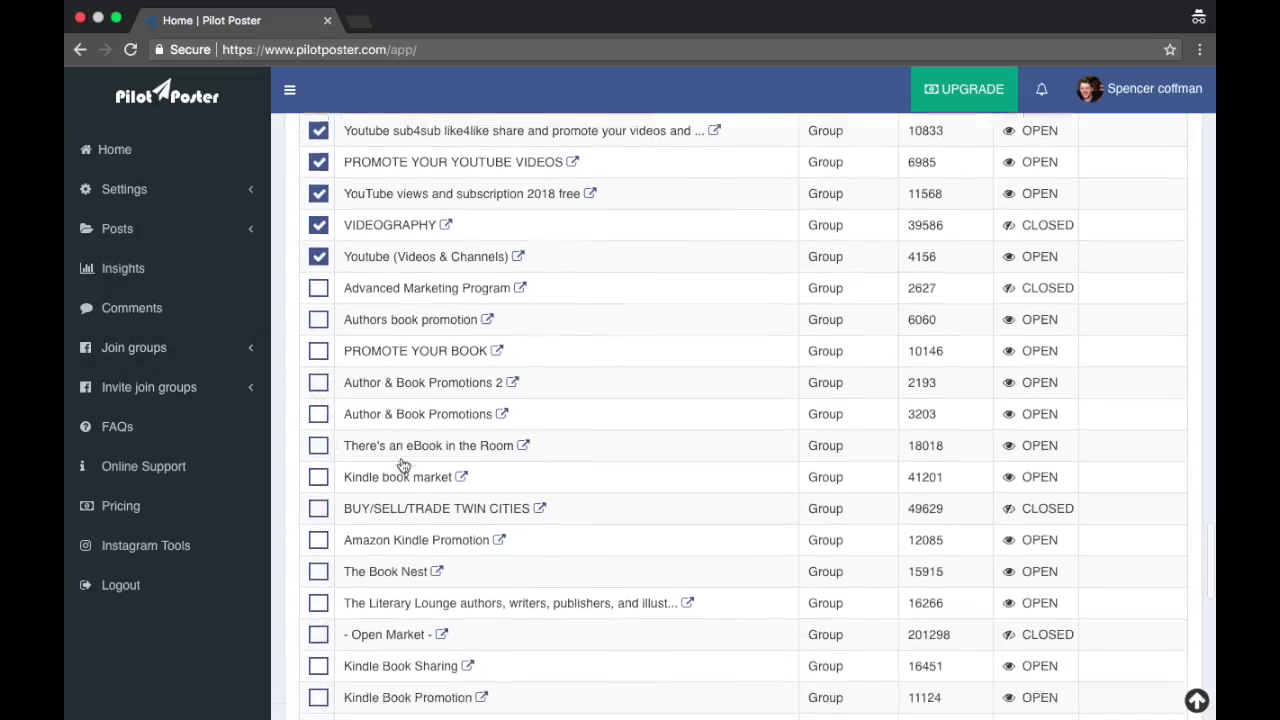
{"action": "scroll", "coordinate": [403, 466], "scroll_direction": "down", "scroll_amount": 3}
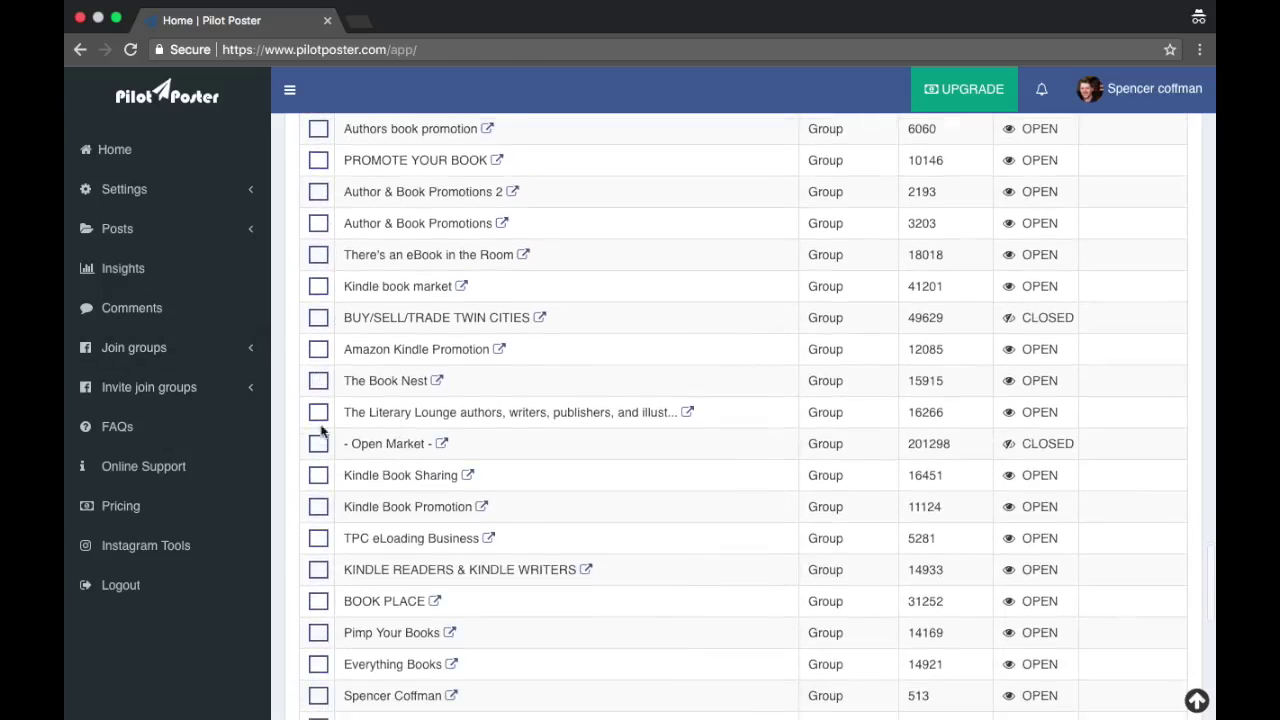
{"action": "scroll", "coordinate": [391, 420], "scroll_direction": "down", "scroll_amount": 3}
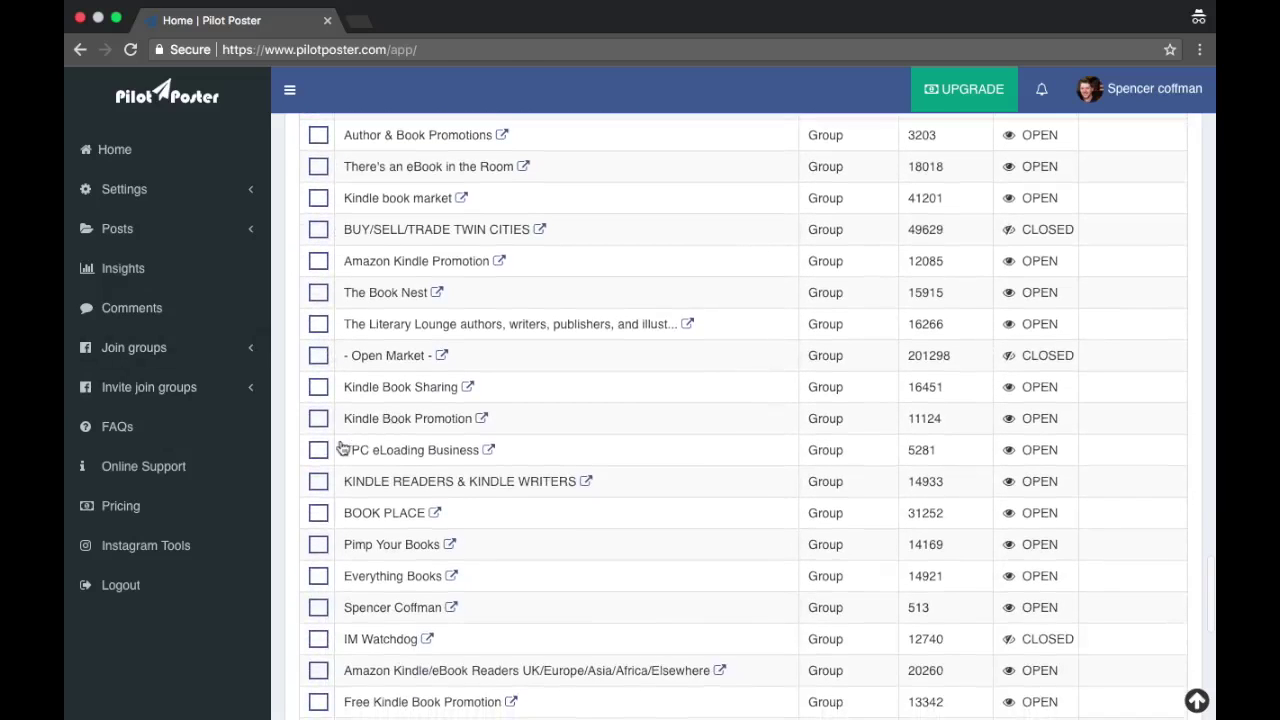
{"action": "scroll", "coordinate": [343, 449], "scroll_direction": "down", "scroll_amount": 2}
{"action": "scroll", "coordinate": [390, 480], "scroll_direction": "down", "scroll_amount": 5}
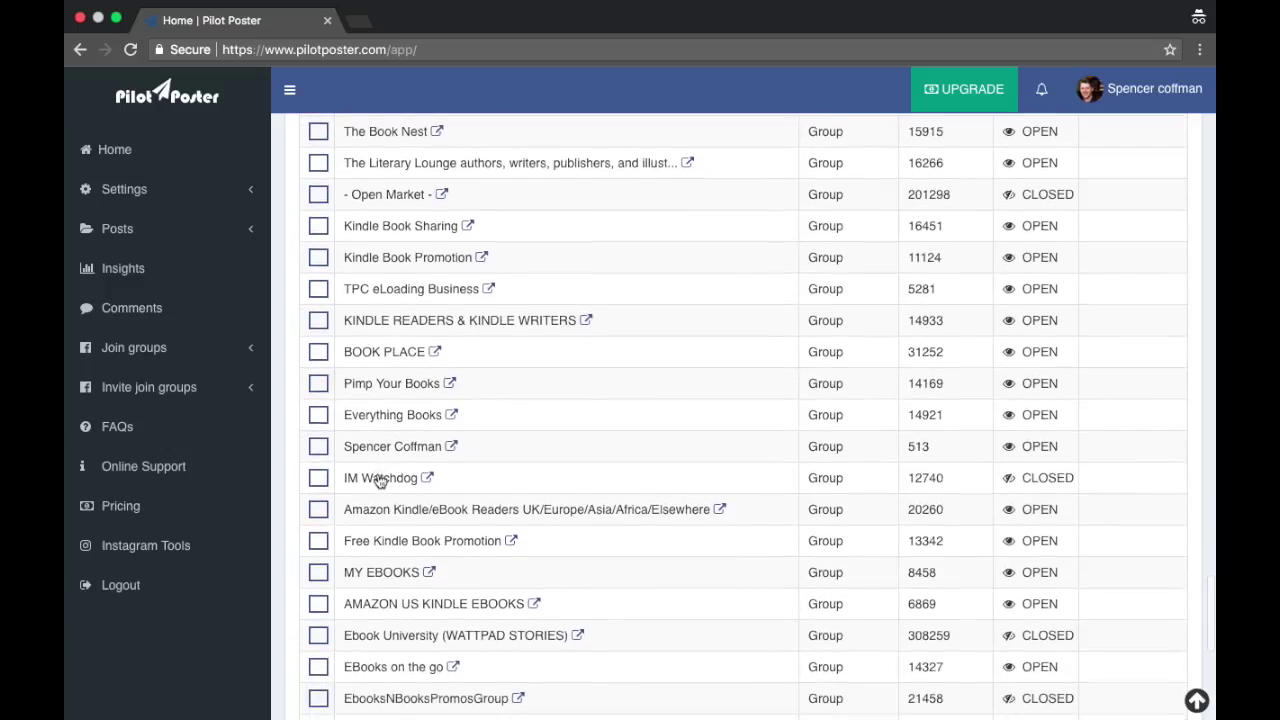
{"action": "scroll", "coordinate": [390, 484], "scroll_direction": "down", "scroll_amount": 1}
{"action": "scroll", "coordinate": [370, 460], "scroll_direction": "down", "scroll_amount": 2}
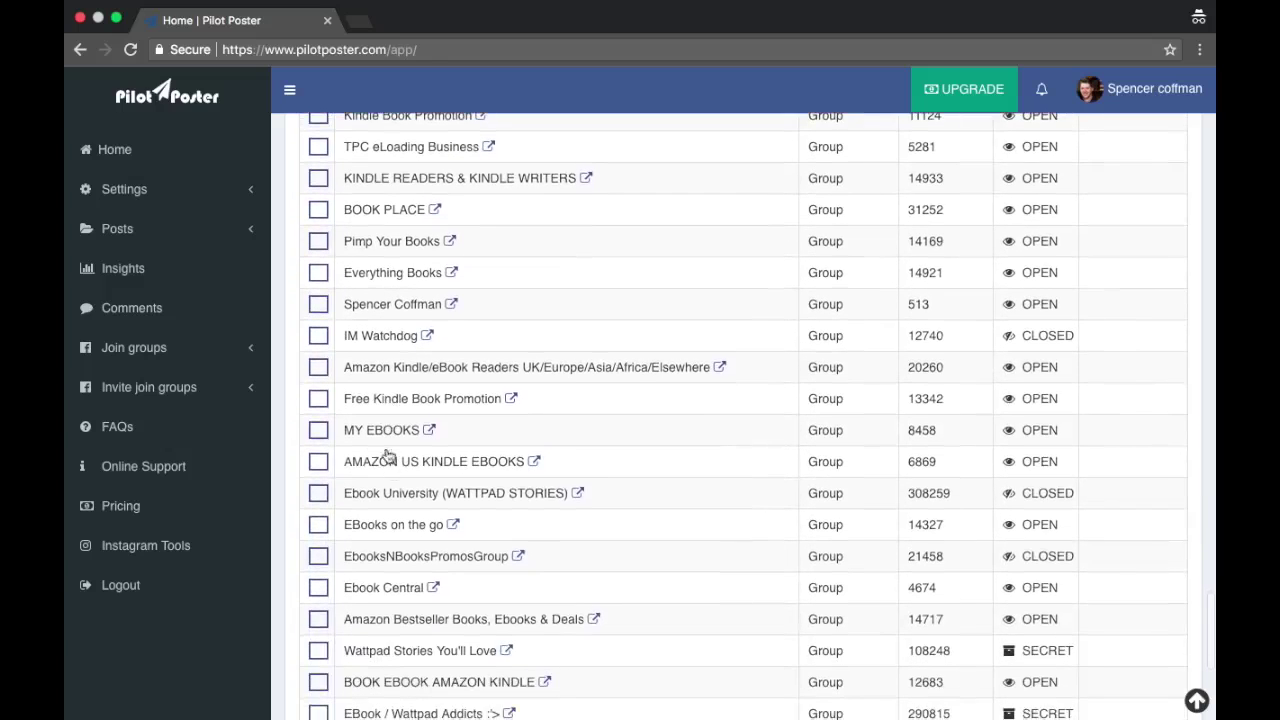
{"action": "scroll", "coordinate": [362, 447], "scroll_direction": "down", "scroll_amount": 3}
{"action": "scroll", "coordinate": [380, 443], "scroll_direction": "down", "scroll_amount": 4}
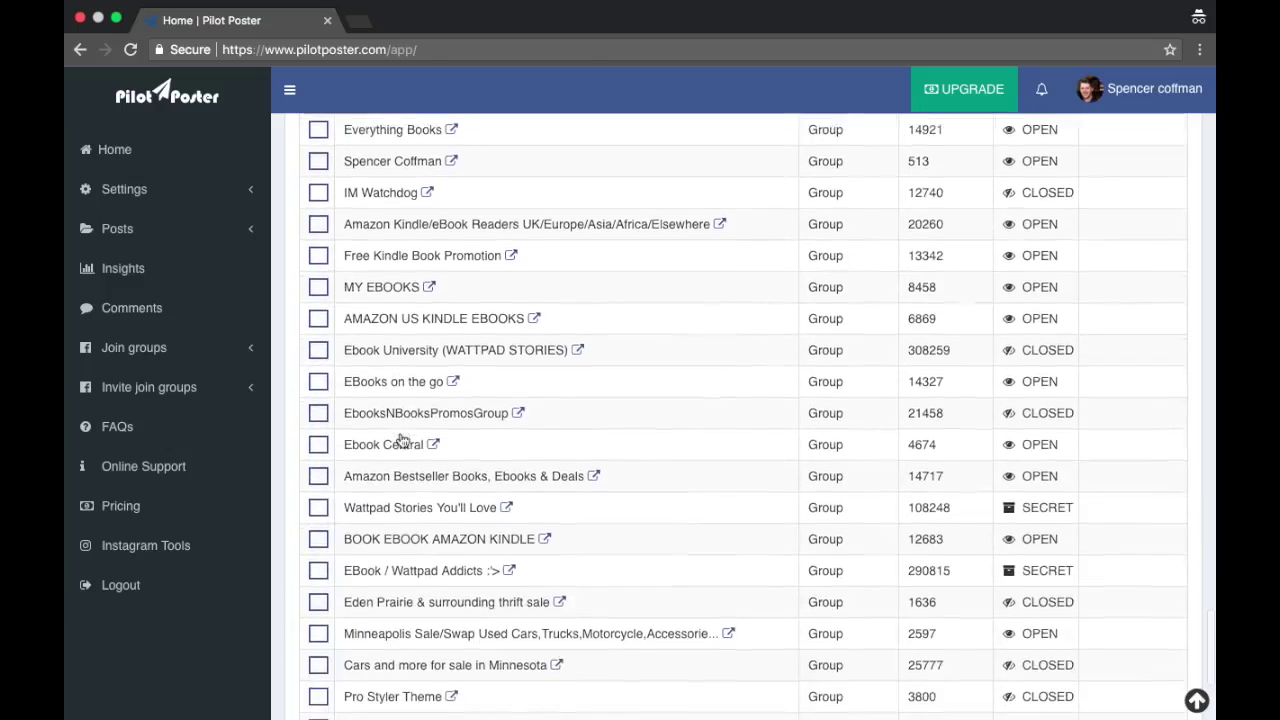
{"action": "scroll", "coordinate": [396, 440], "scroll_direction": "down", "scroll_amount": 2}
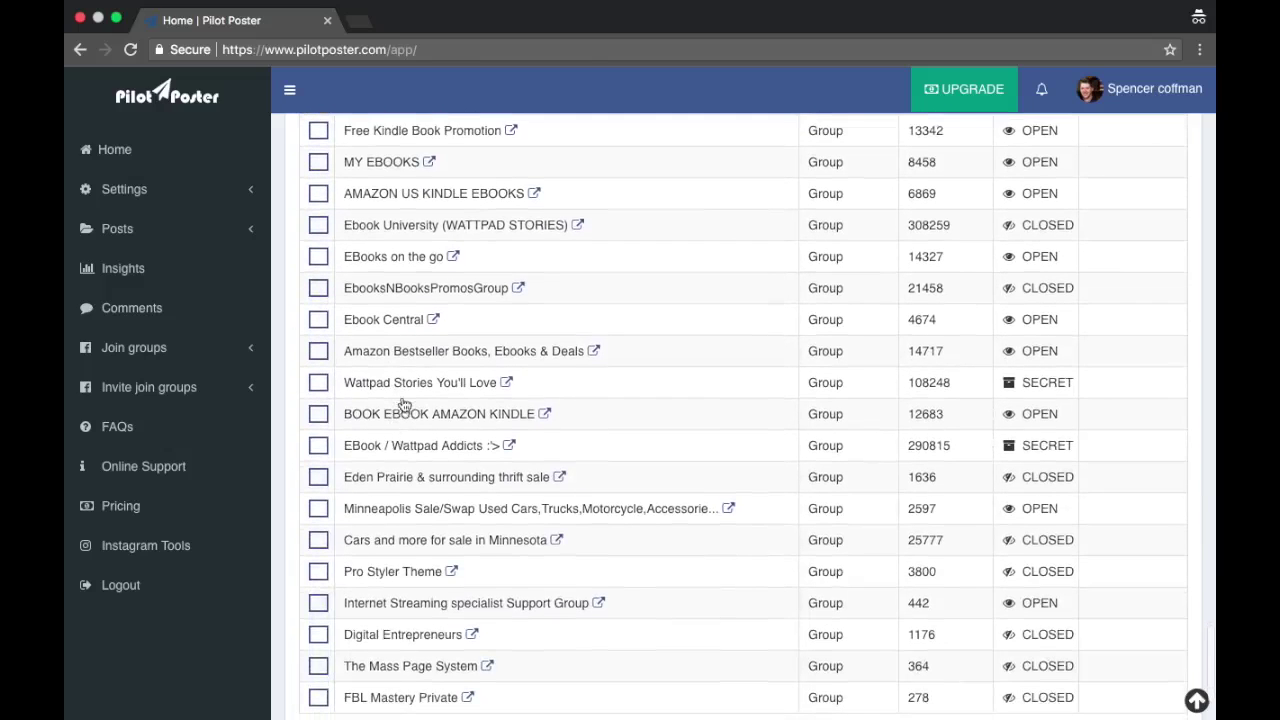
{"action": "scroll", "coordinate": [407, 397], "scroll_direction": "down", "scroll_amount": 3}
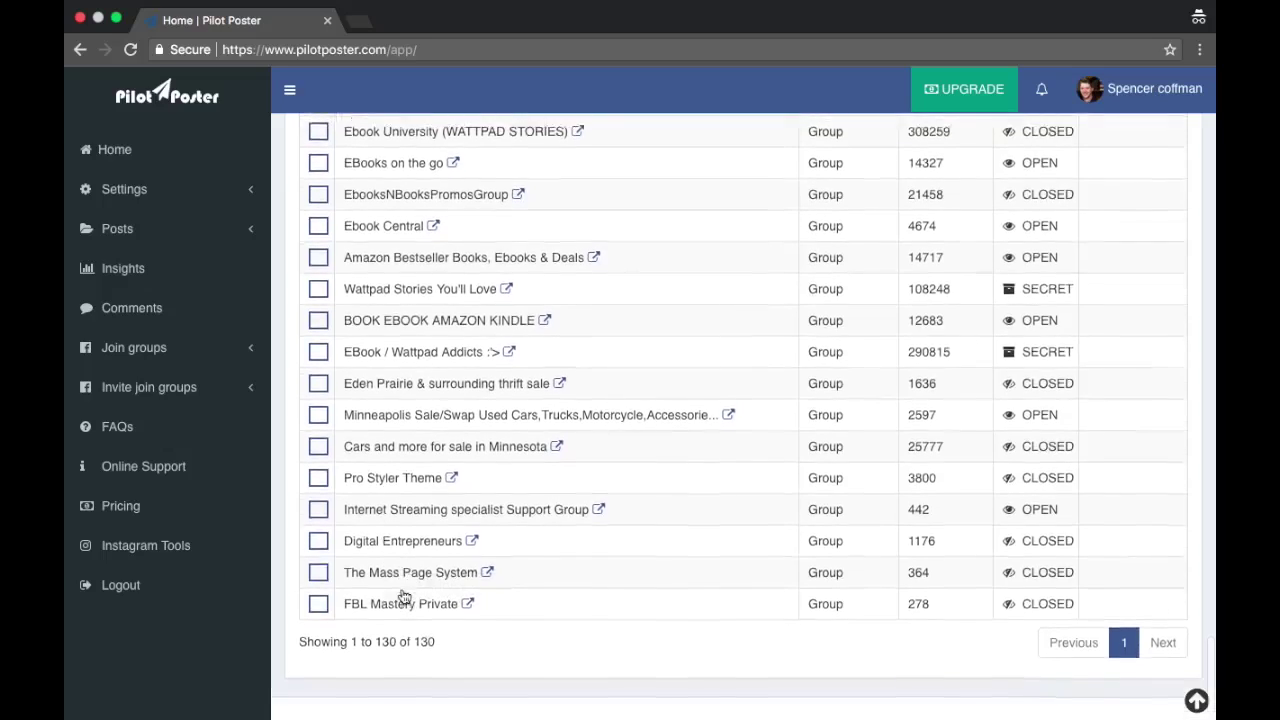
Step: Return to the node controls above the list and check how many groups are selected
{"action": "scroll", "coordinate": [403, 596], "scroll_direction": "up", "scroll_amount": 10}
{"action": "scroll", "coordinate": [403, 596], "scroll_direction": "up", "scroll_amount": 15}
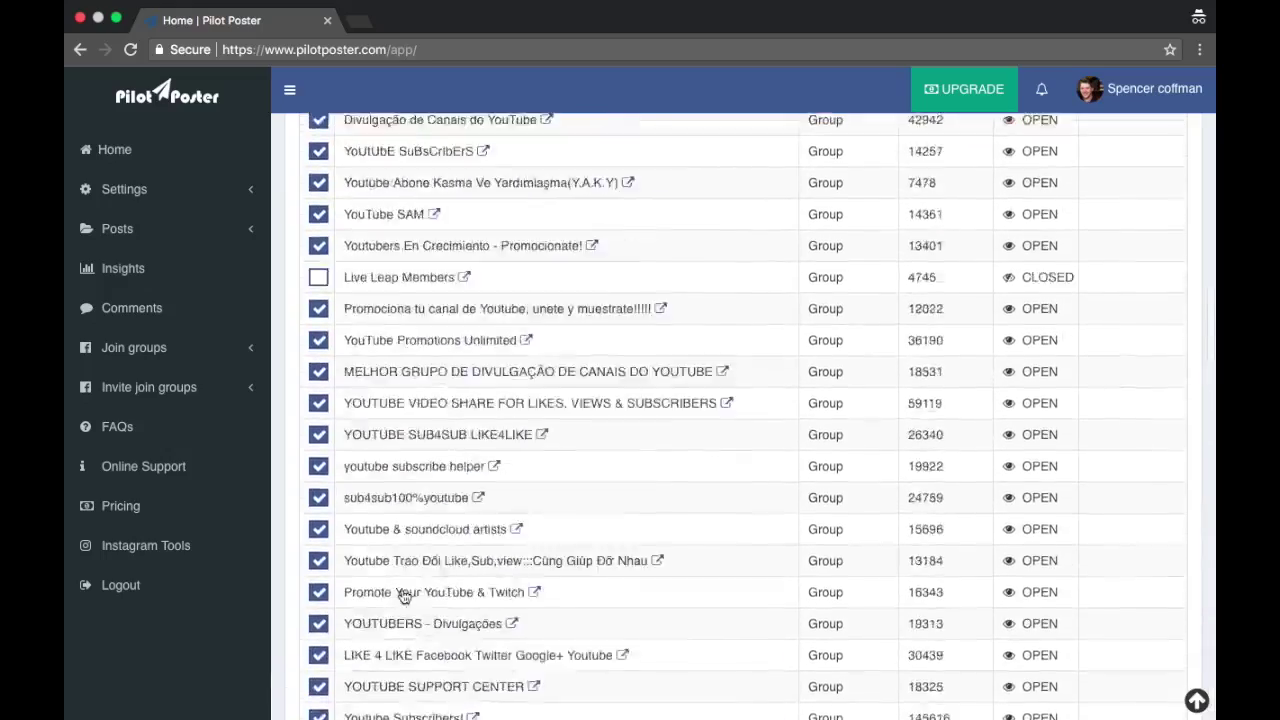
{"action": "scroll", "coordinate": [403, 596], "scroll_direction": "up", "scroll_amount": 5}
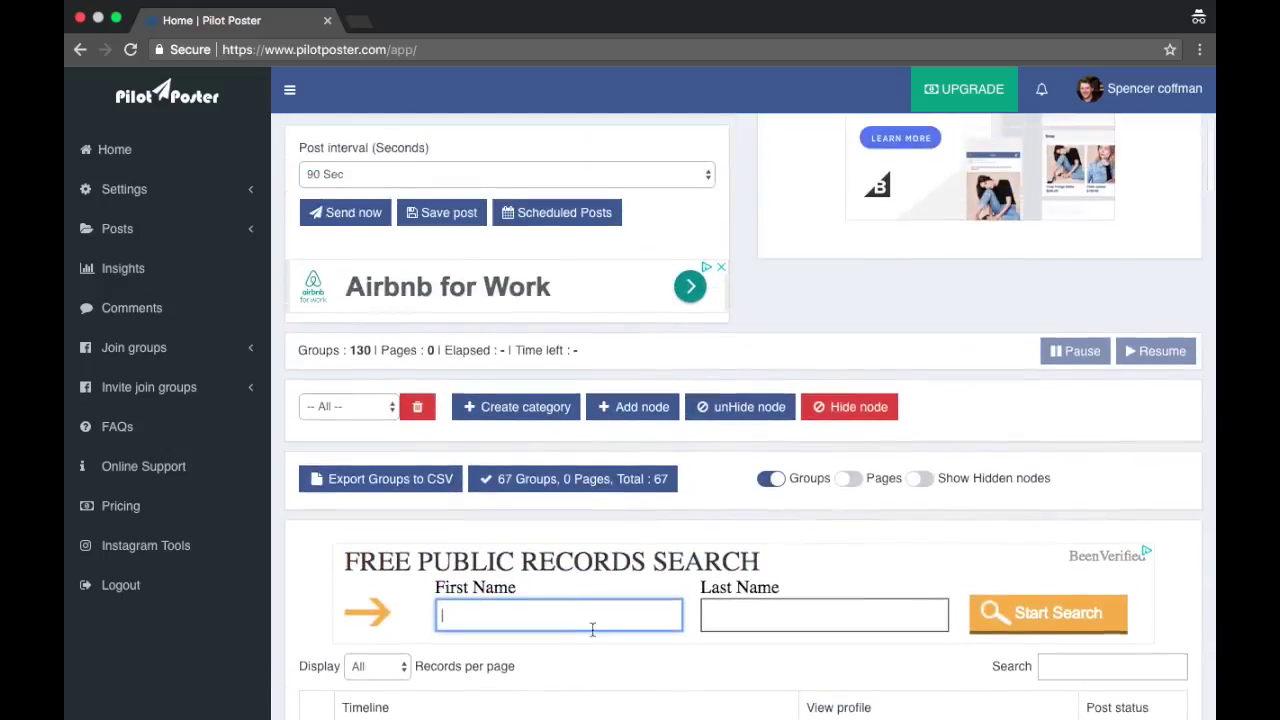
{"action": "scroll", "coordinate": [620, 590], "scroll_direction": "down", "scroll_amount": 3}
{"action": "scroll", "coordinate": [731, 466], "scroll_direction": "down", "scroll_amount": 2}
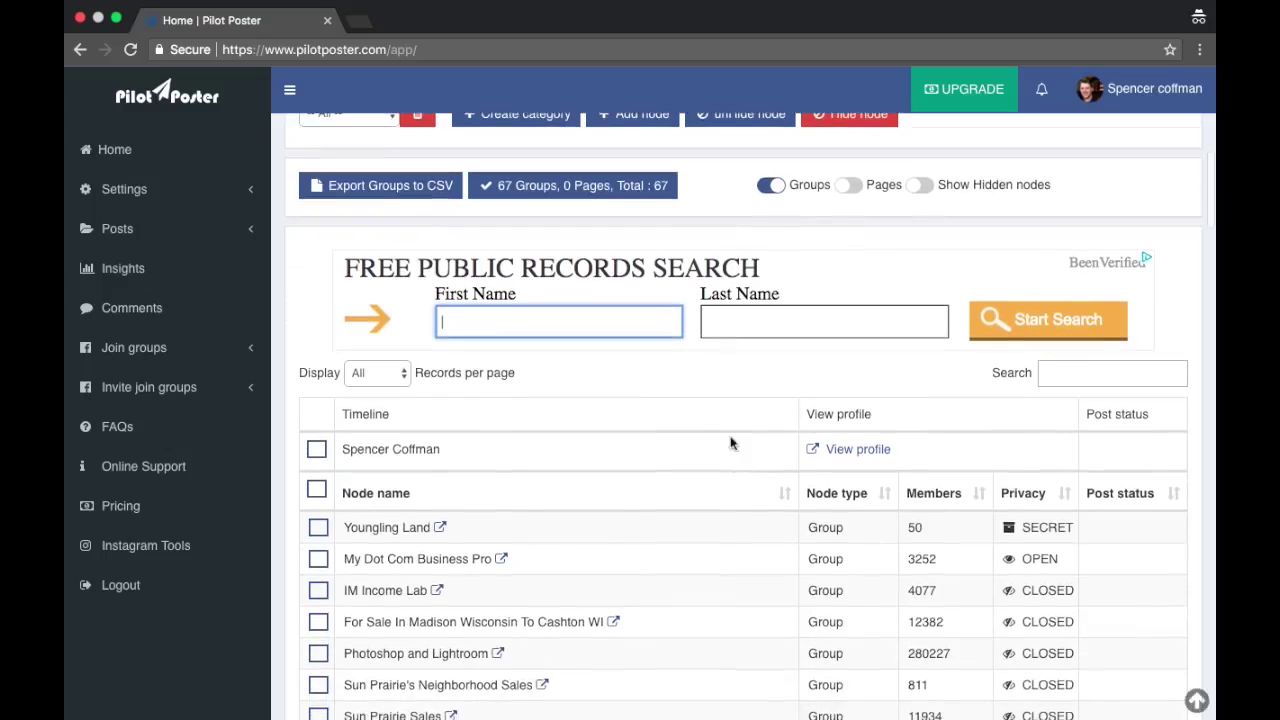
{"action": "scroll", "coordinate": [706, 357], "scroll_direction": "up", "scroll_amount": 1}
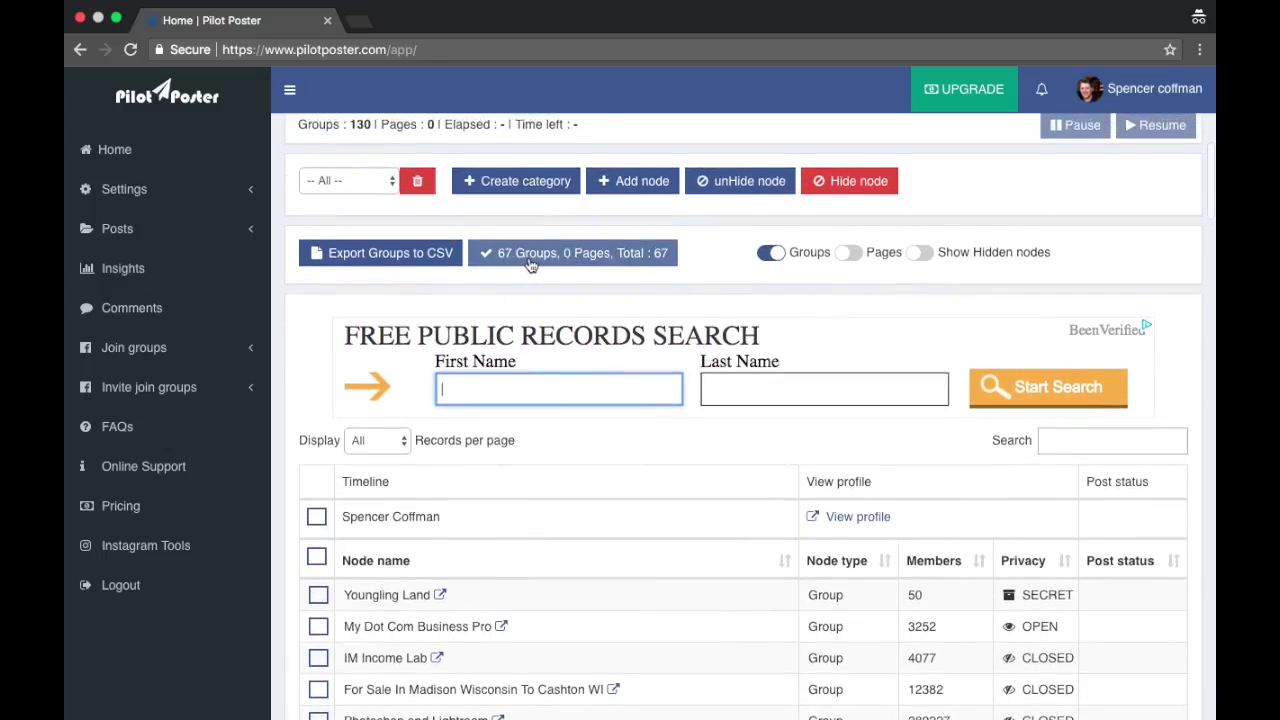
{"action": "scroll", "coordinate": [530, 263], "scroll_direction": "up", "scroll_amount": 1}
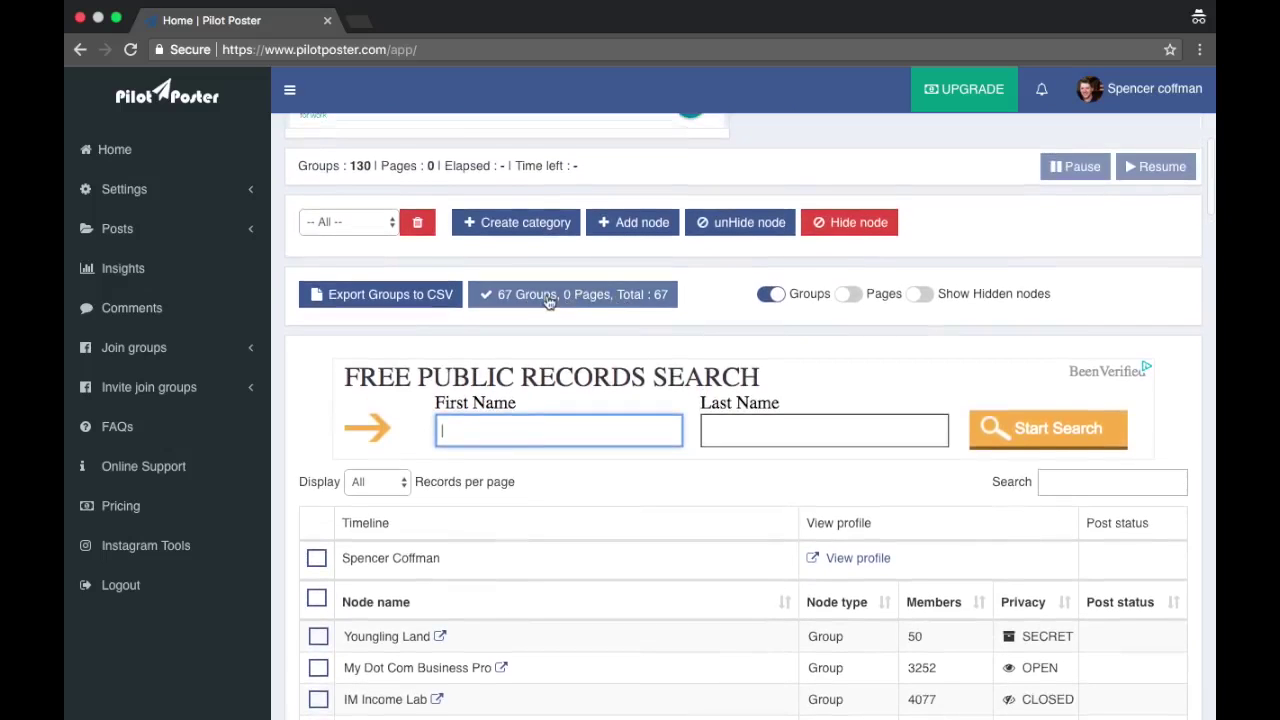
Step: Create a new category named YouTube Groups and close the category dialog
{"action": "scroll", "coordinate": [548, 303], "scroll_direction": "up", "scroll_amount": 1}
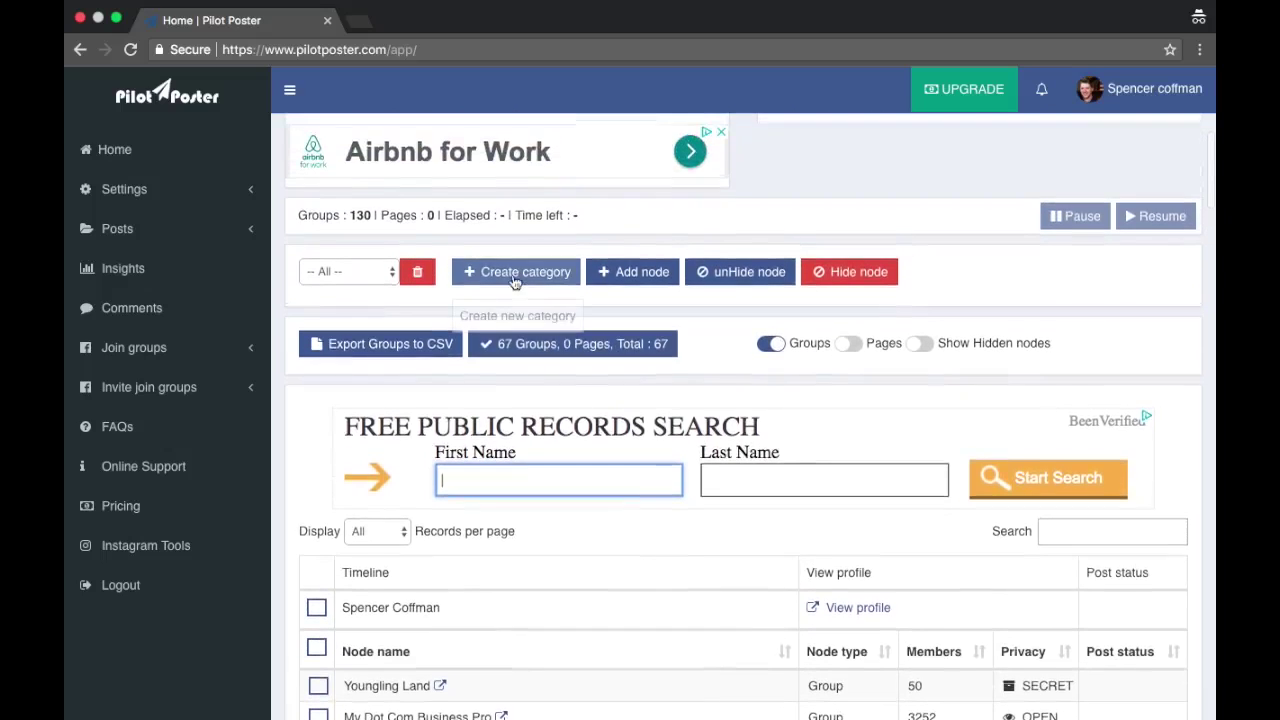
{"action": "left_click", "coordinate": [491, 271]}
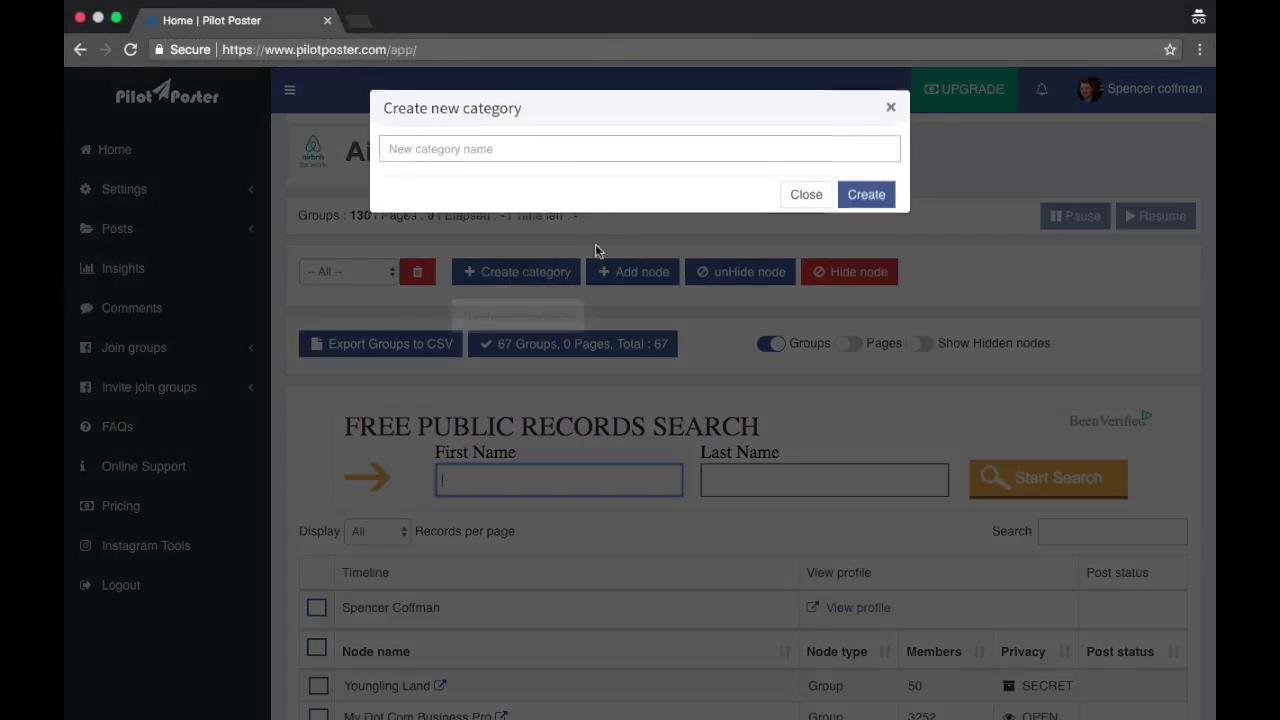
{"action": "left_click", "coordinate": [497, 155]}
{"action": "type", "text": "YouTube Groups"}
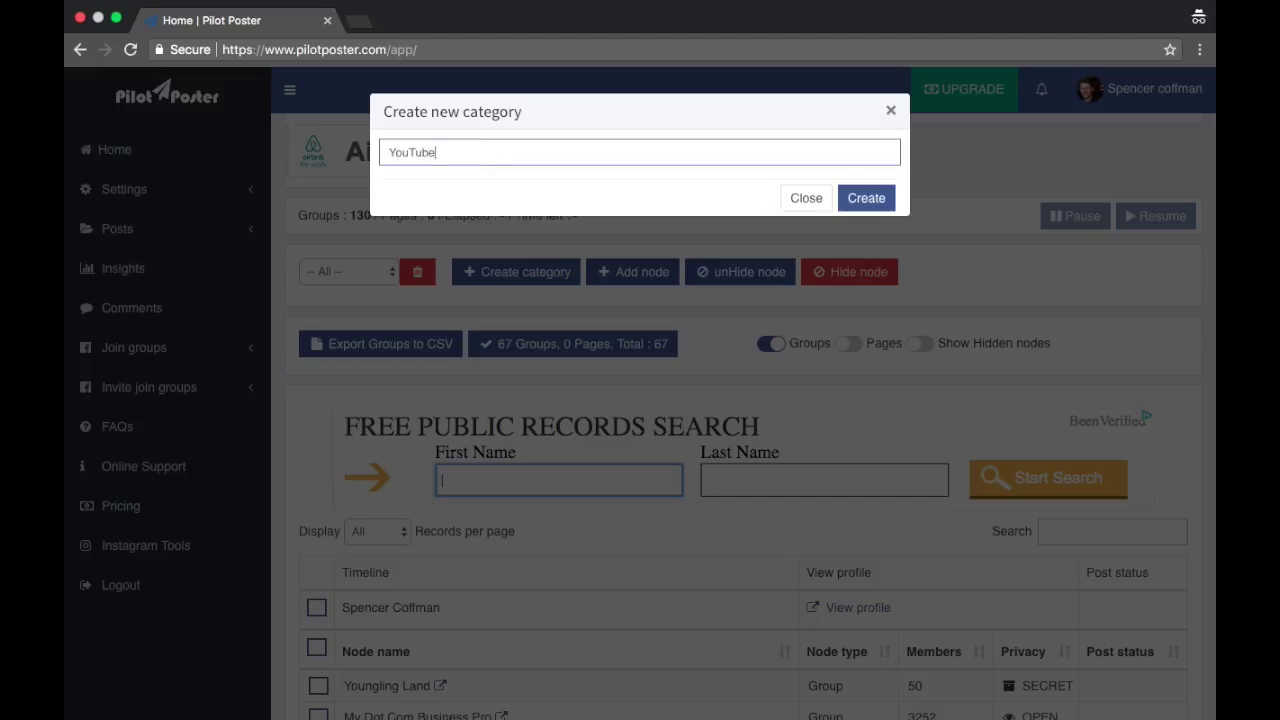
{"action": "left_click", "coordinate": [866, 199]}
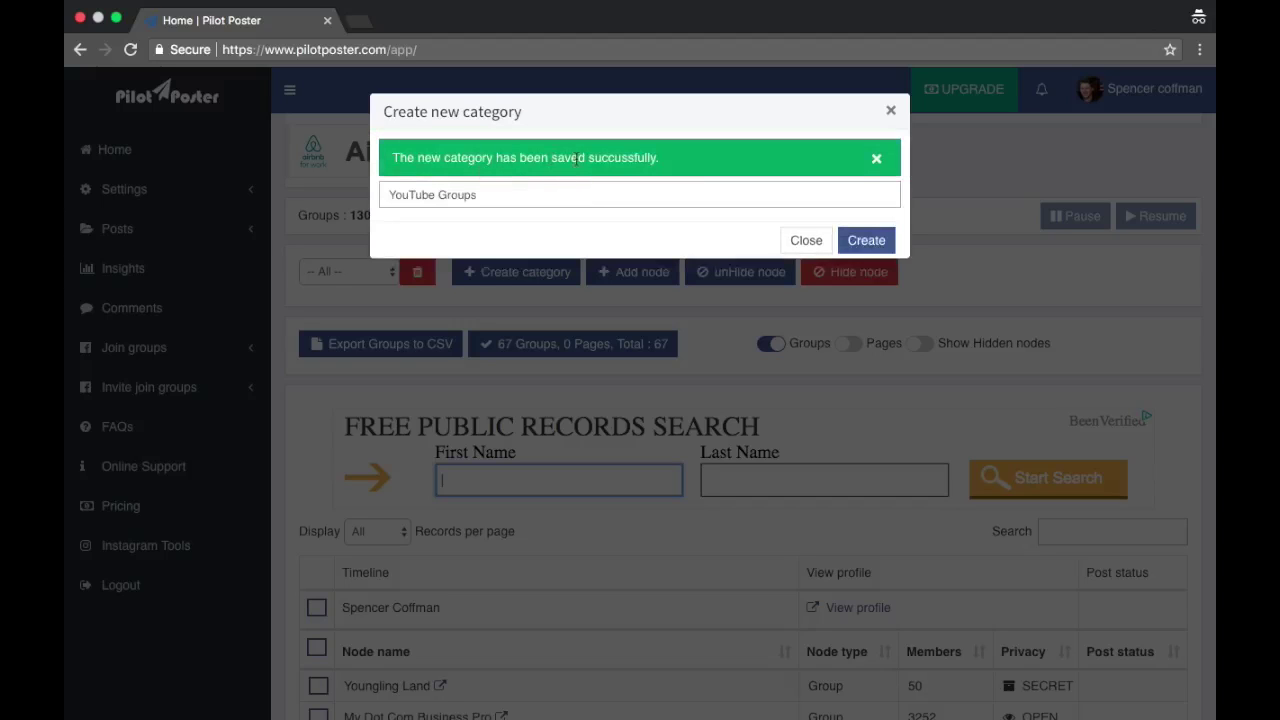
{"action": "left_click", "coordinate": [812, 242]}
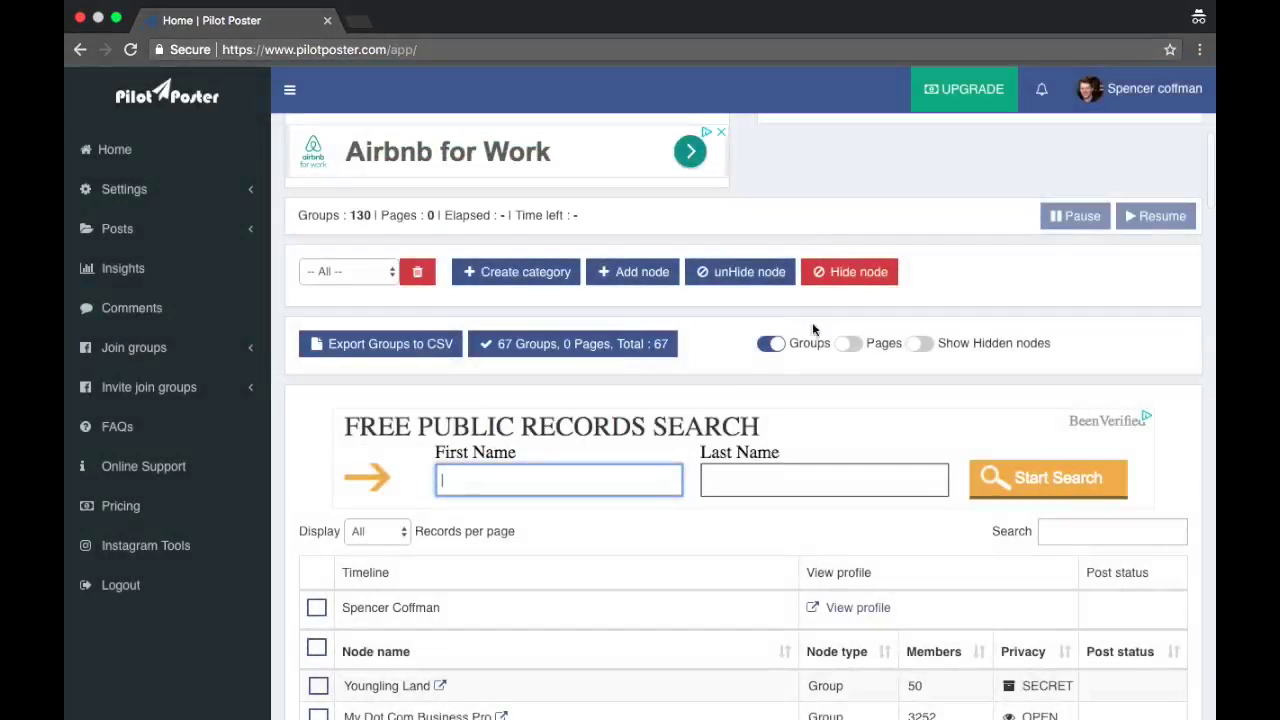
{"action": "scroll", "coordinate": [665, 405], "scroll_direction": "down", "scroll_amount": 3}
{"action": "scroll", "coordinate": [665, 405], "scroll_direction": "up", "scroll_amount": 6}
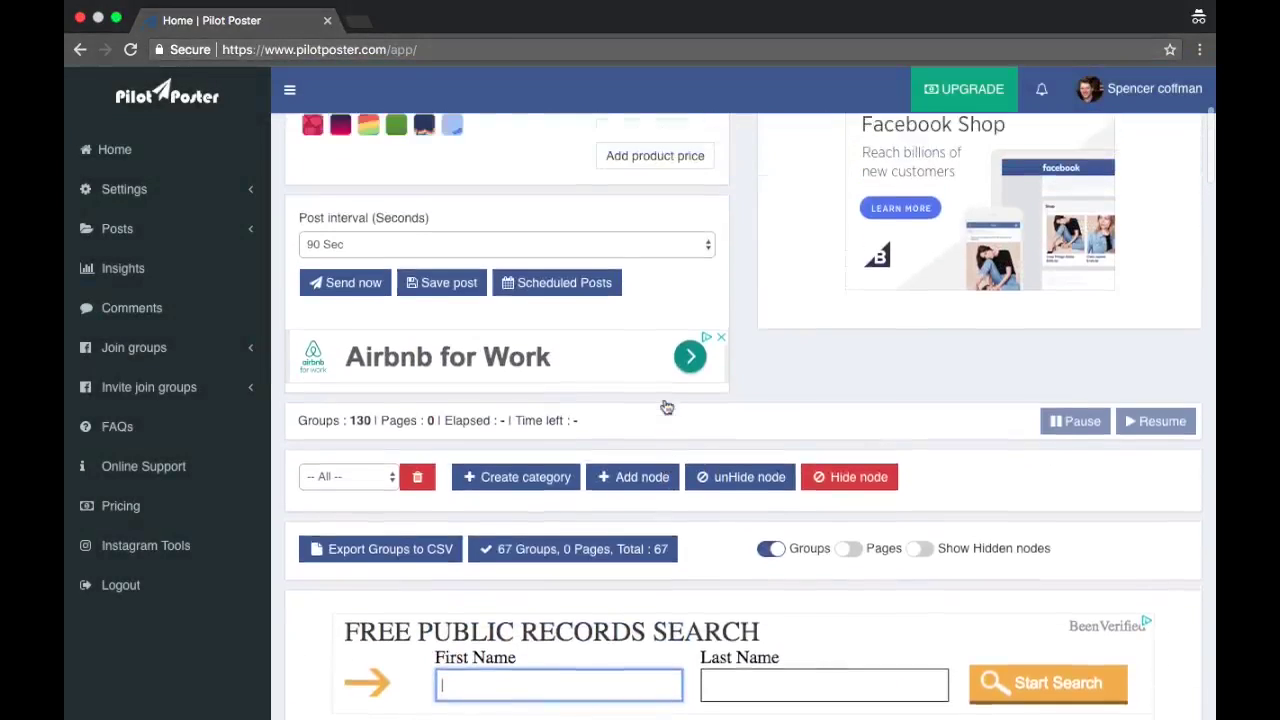
{"action": "scroll", "coordinate": [756, 550], "scroll_direction": "down", "scroll_amount": 5}
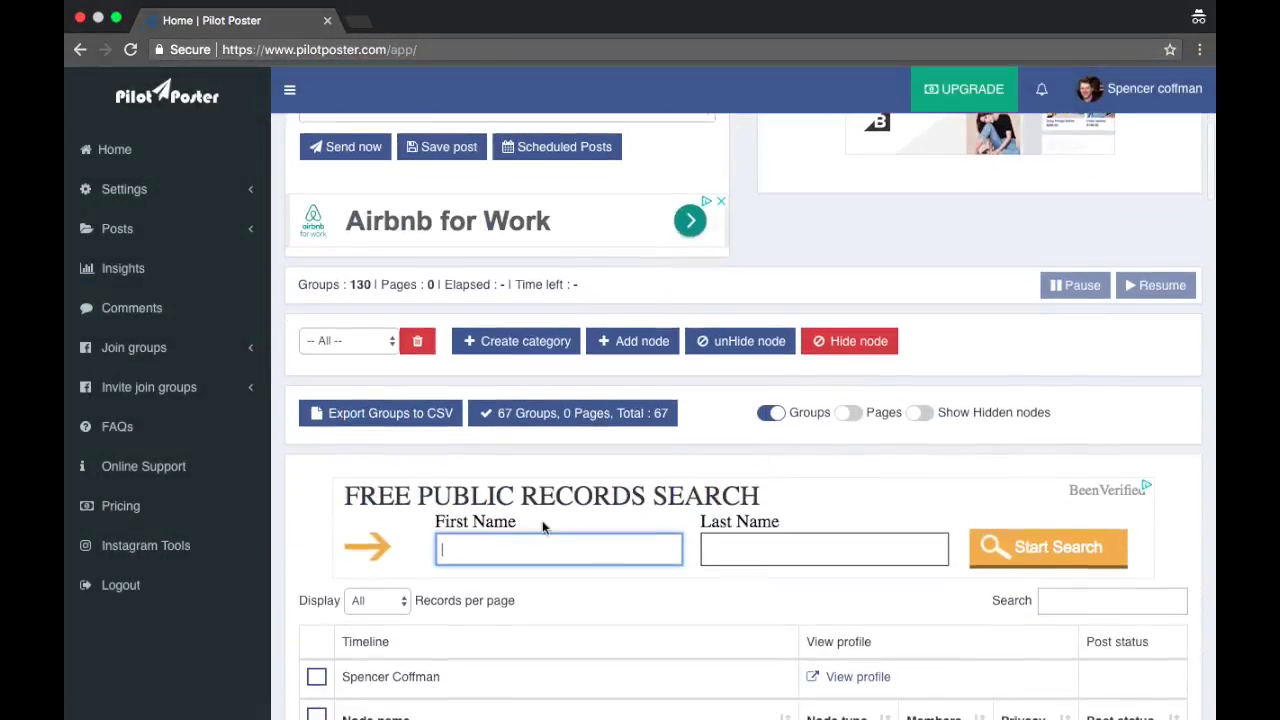
Step: Export the selected groups' IDs to a CSV file and dismiss the browser's download bar
{"action": "scroll", "coordinate": [542, 395], "scroll_direction": "up", "scroll_amount": 1}
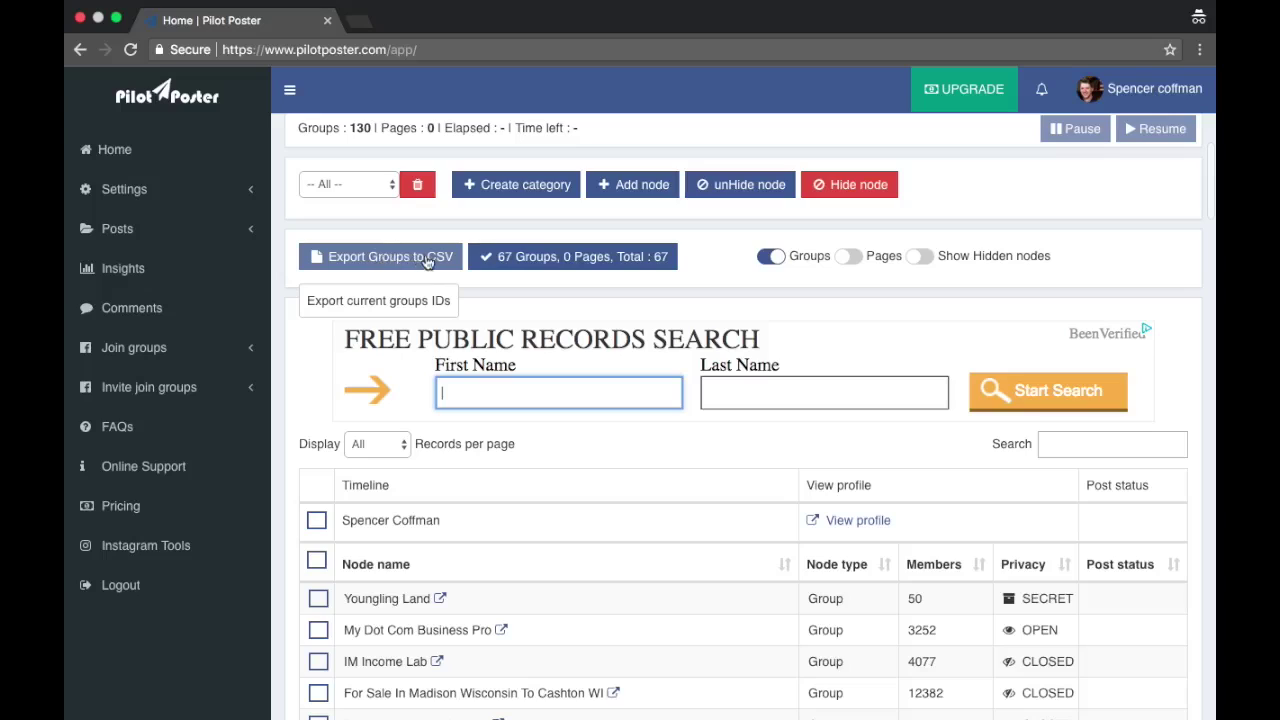
{"action": "left_click", "coordinate": [392, 260]}
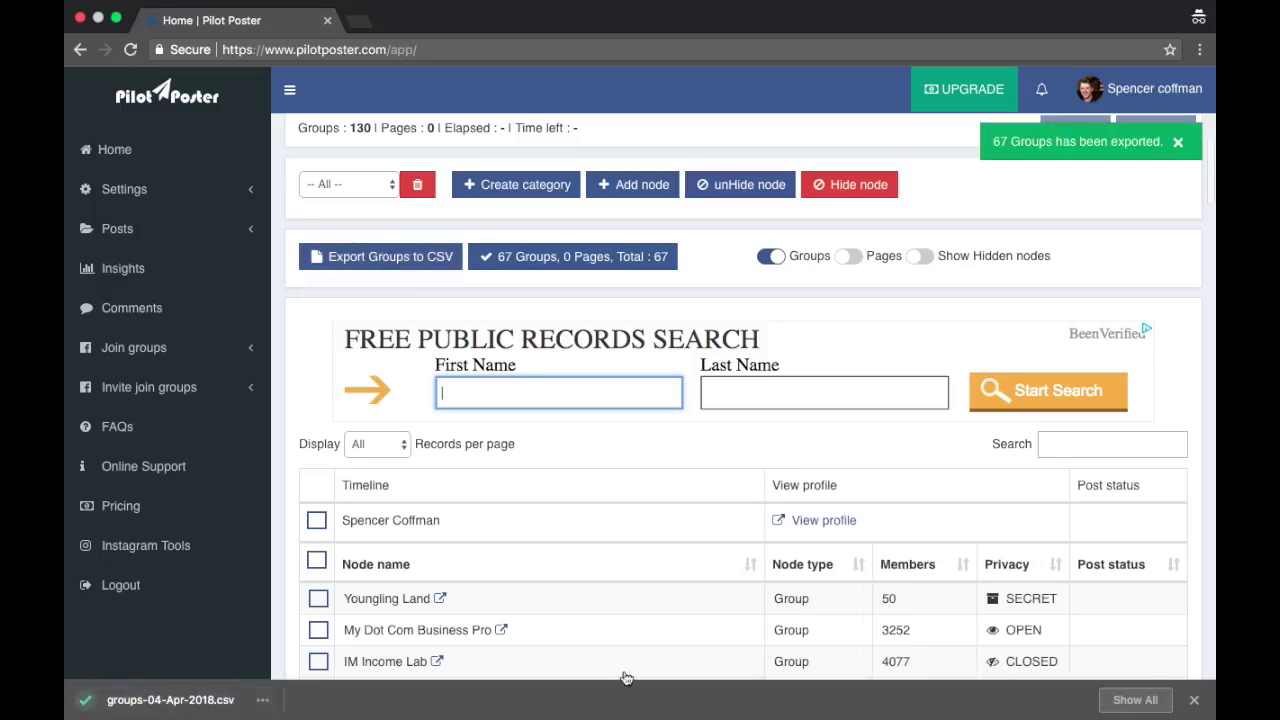
{"action": "left_click", "coordinate": [1194, 700]}
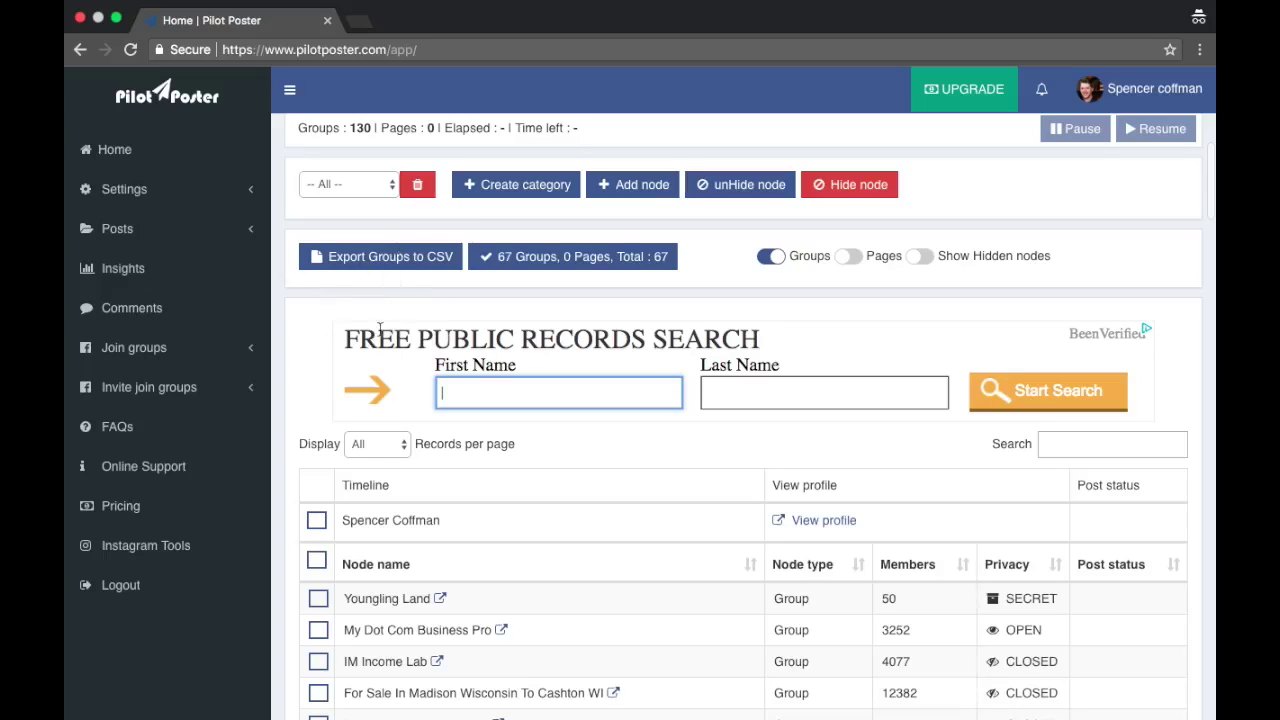
{"action": "scroll", "coordinate": [380, 330], "scroll_direction": "up", "scroll_amount": 5}
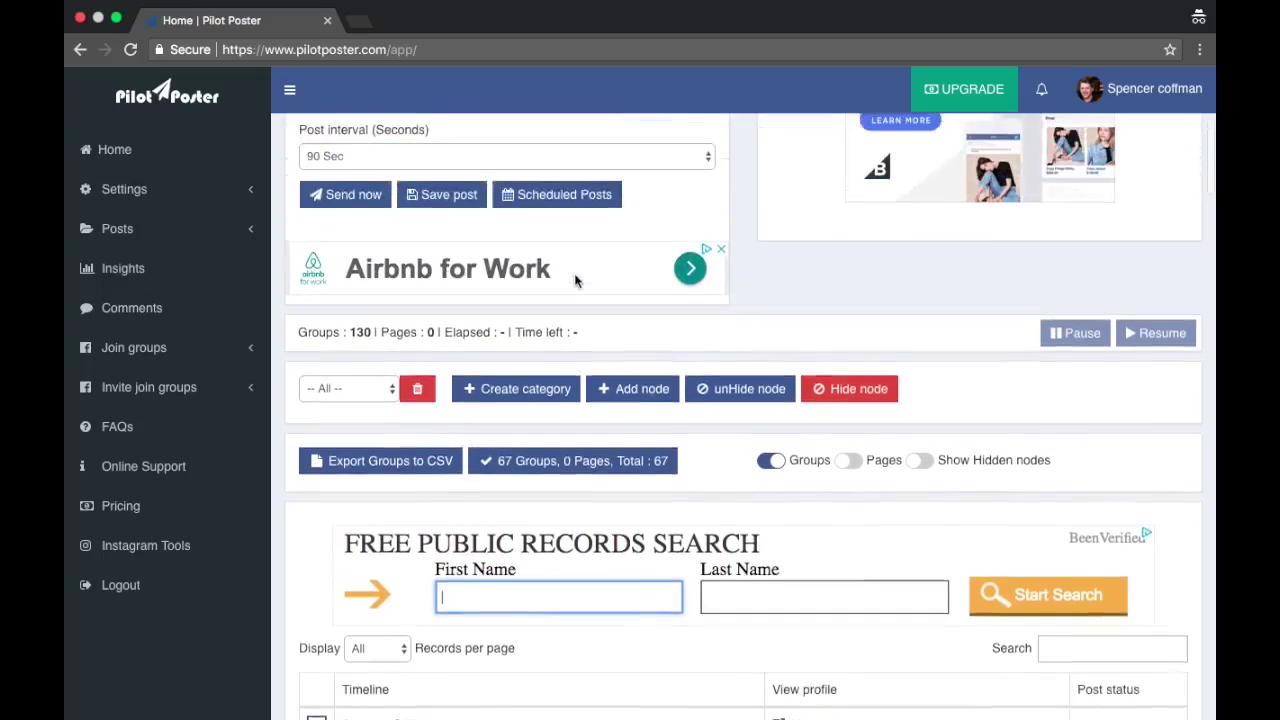
{"action": "scroll", "coordinate": [740, 271], "scroll_direction": "up", "scroll_amount": 3}
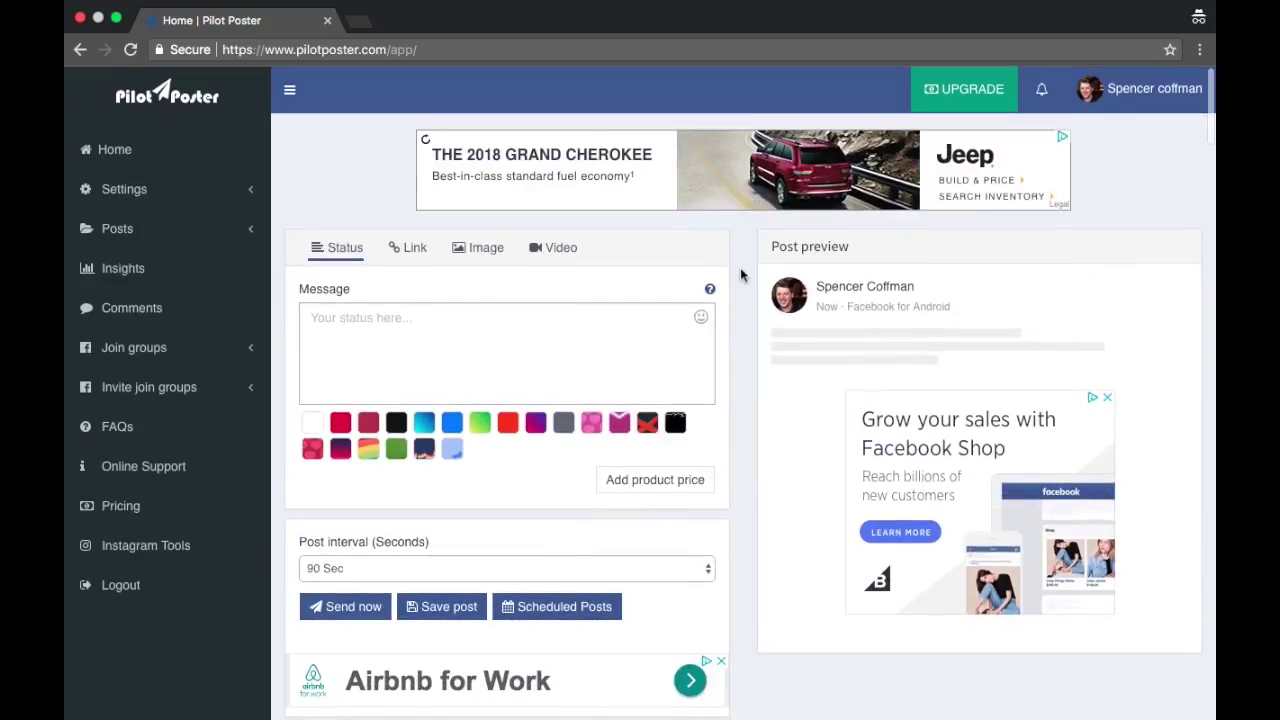
{"action": "scroll", "coordinate": [741, 274], "scroll_direction": "down", "scroll_amount": 8}
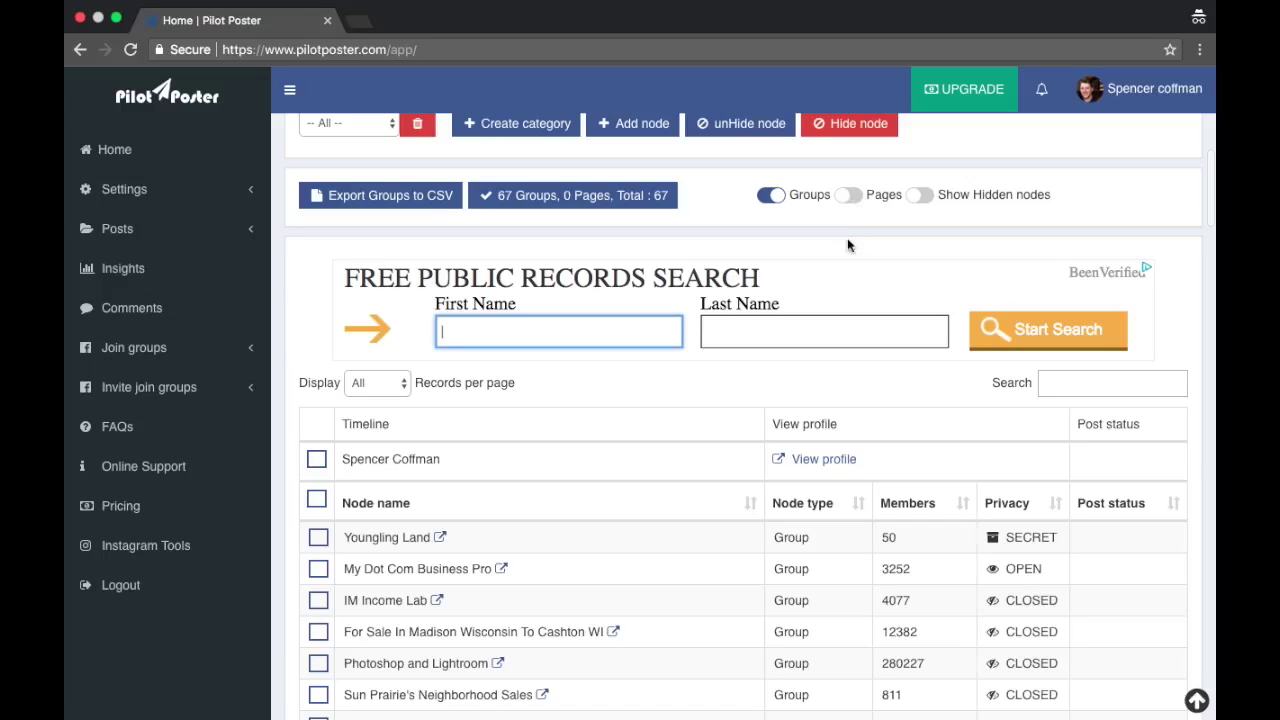
{"action": "scroll", "coordinate": [846, 243], "scroll_direction": "up", "scroll_amount": 10}
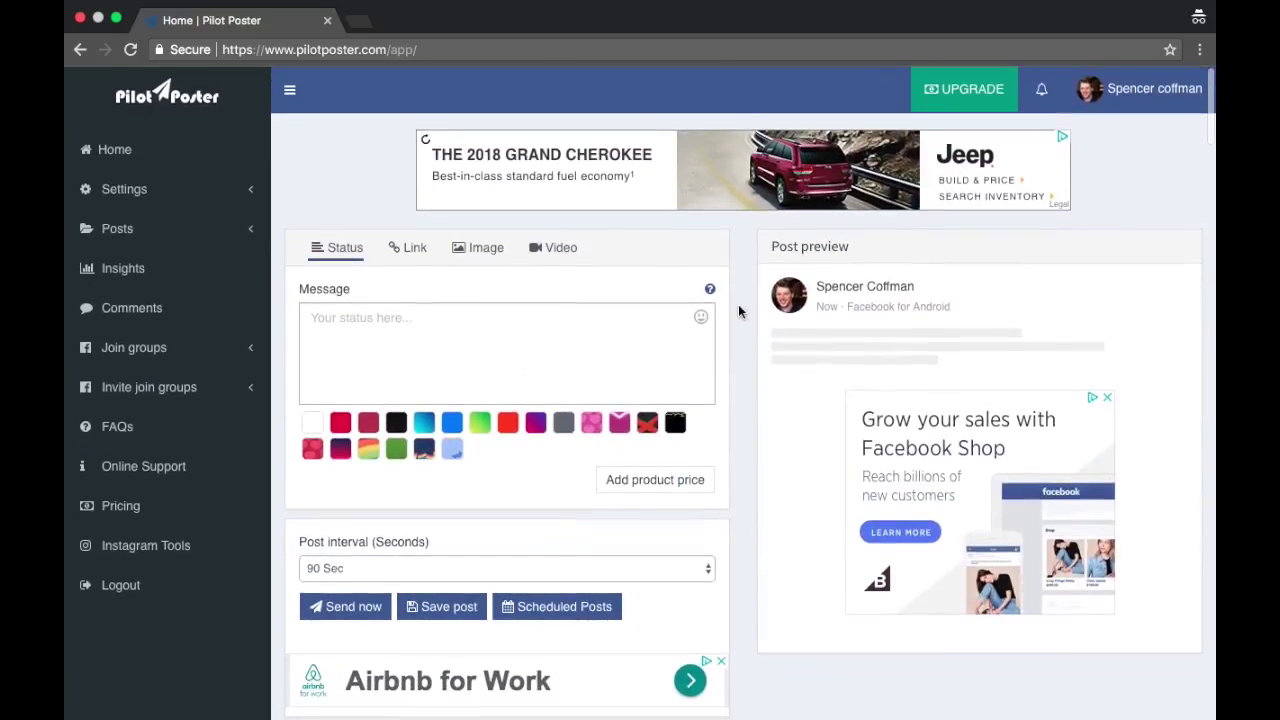